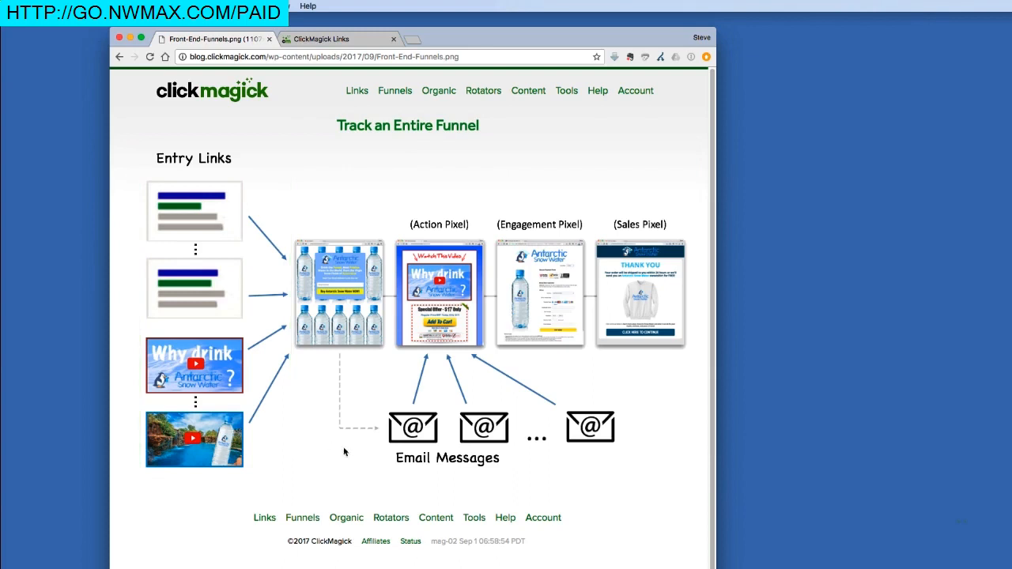
Look at the new link group option on the Link & Rotator Groups page and return to the tracking links
left_click_drag(395, 462, 430, 468)
left_click(361, 42)
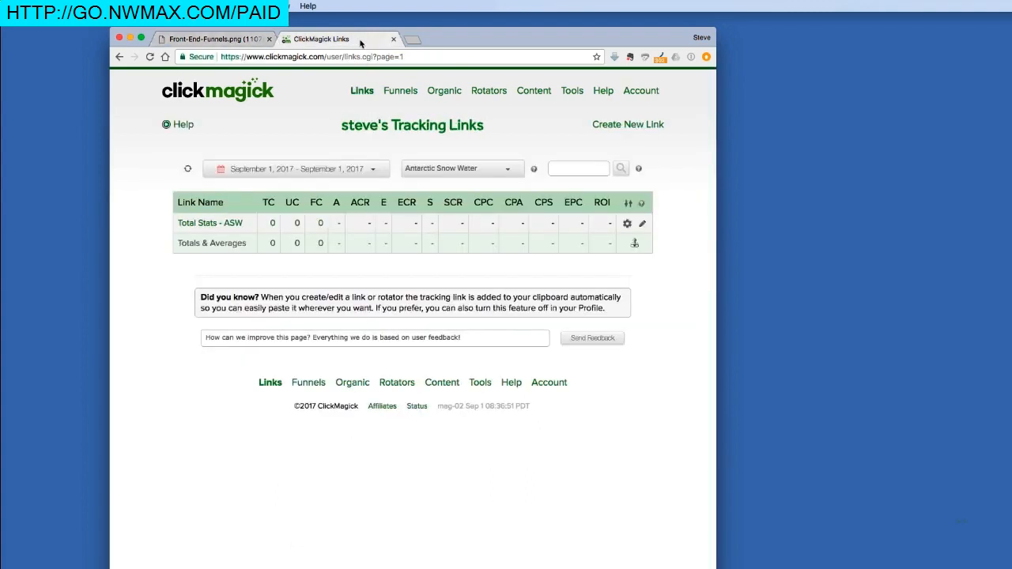
left_click(534, 170)
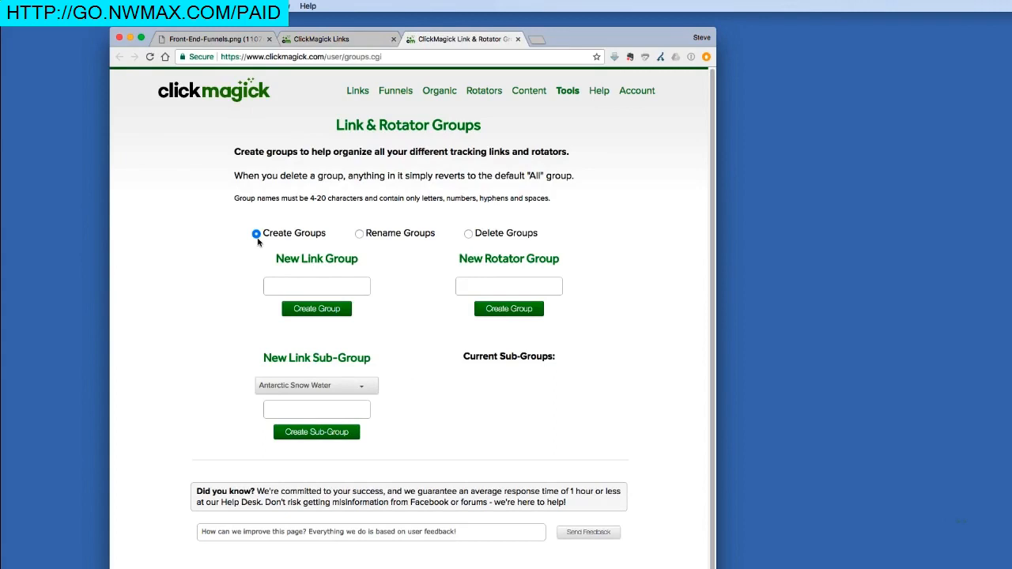
left_click(290, 291)
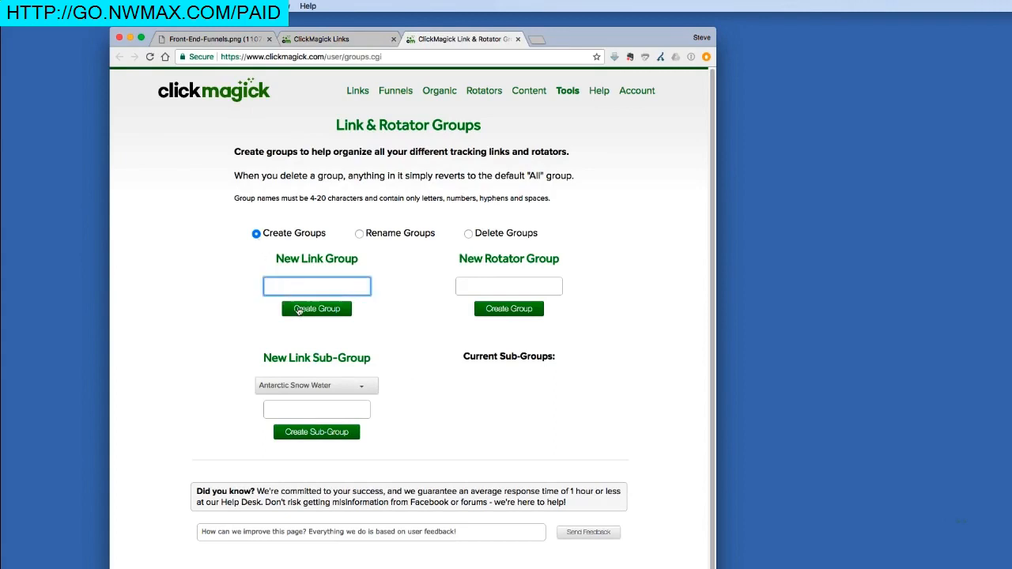
left_click(516, 39)
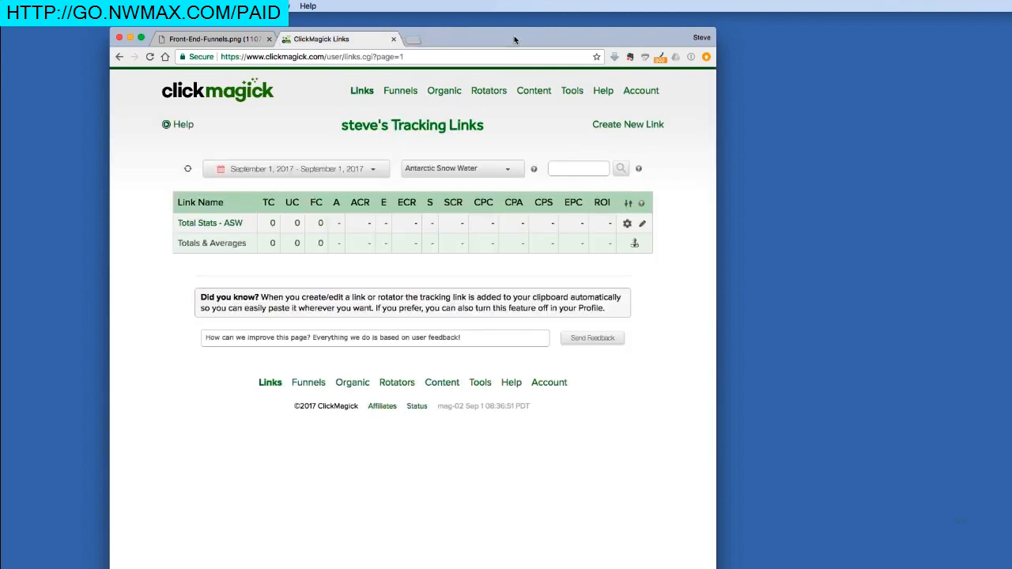
Mark the Total Stats - ASW tracking link as a Funnel Entry Link in its advanced settings and save it
left_click(210, 225)
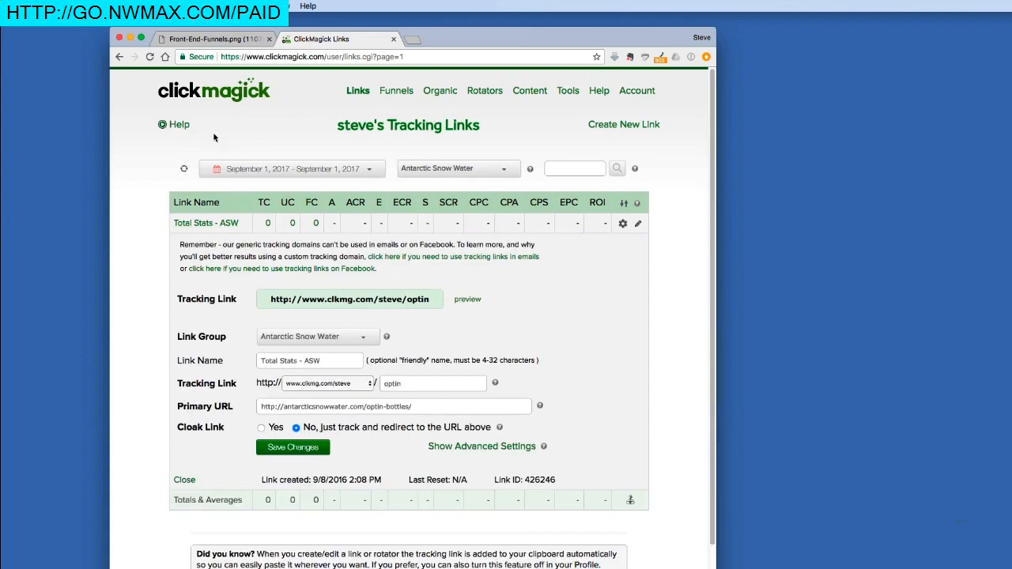
left_click(217, 41)
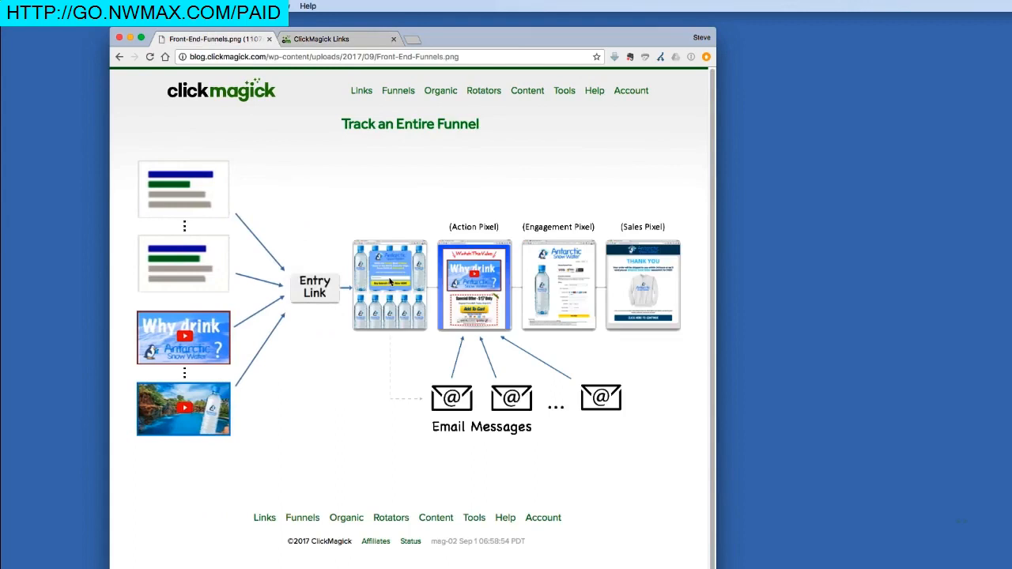
left_click(358, 41)
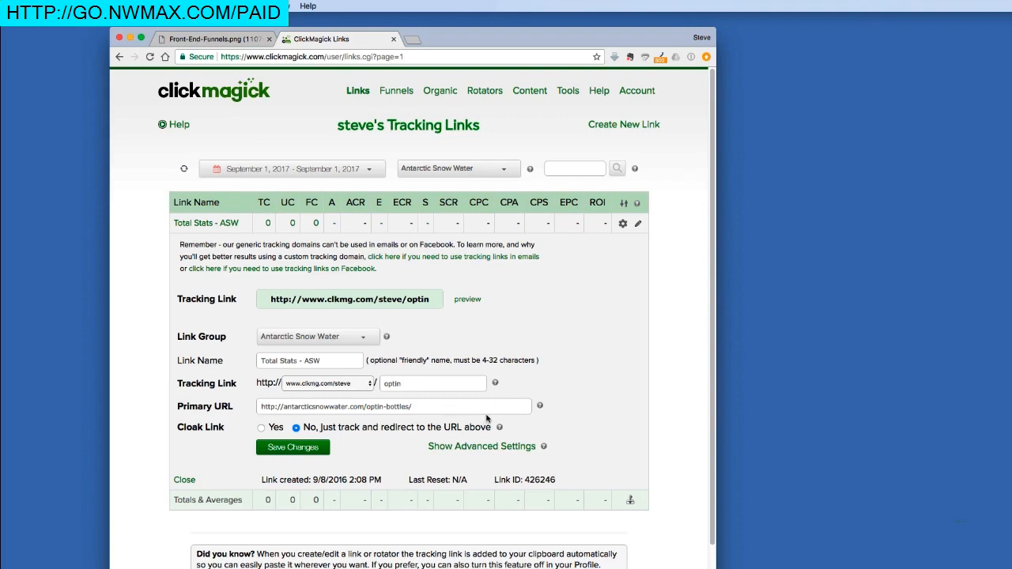
left_click(481, 446)
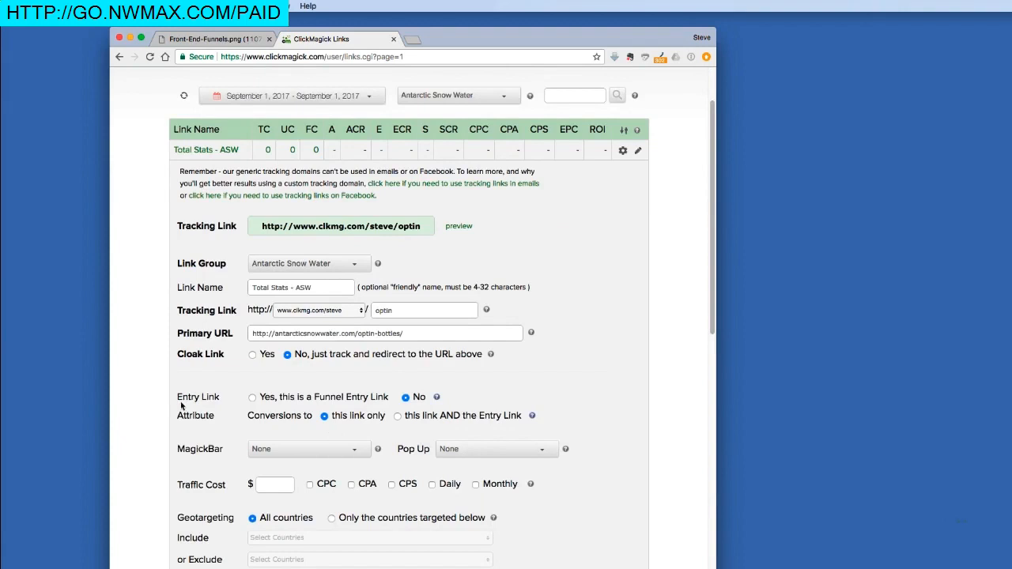
left_click(253, 397)
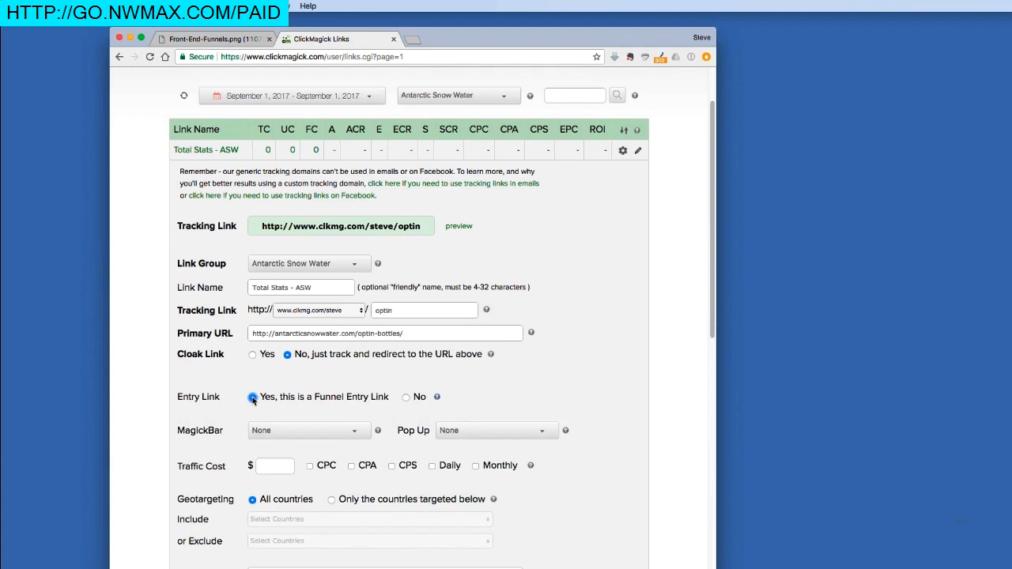
scroll(285, 400, "down", 10)
left_click(298, 389)
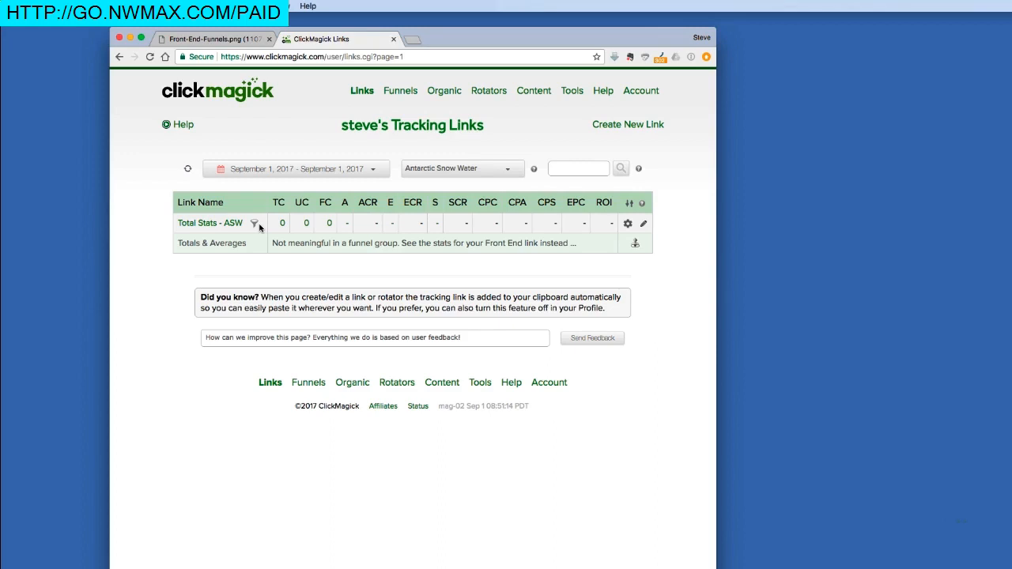
Create a link sub-group named "Entry Links - ASW" under the Antarctic Snow Water group
left_click(233, 40)
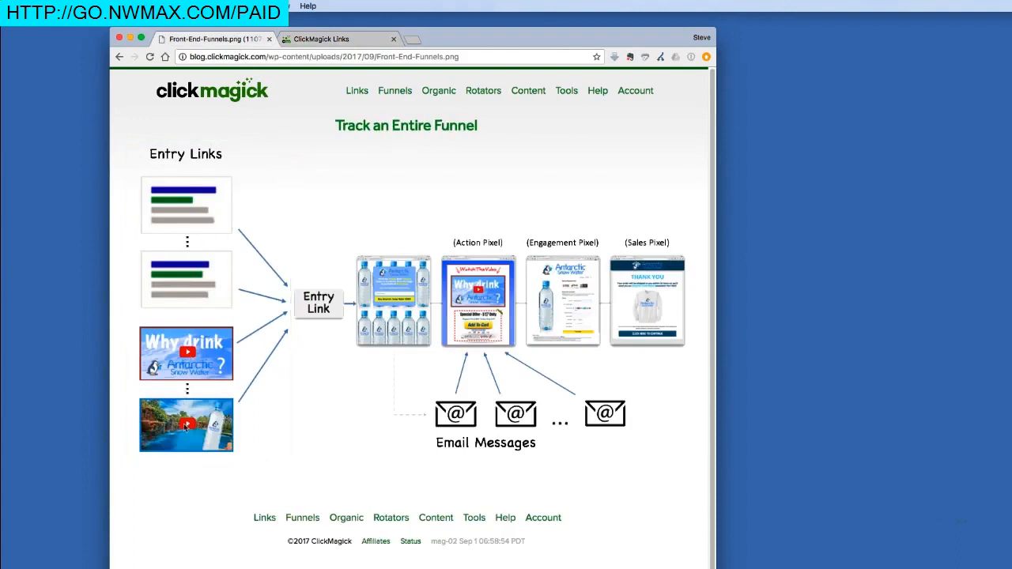
left_click(306, 40)
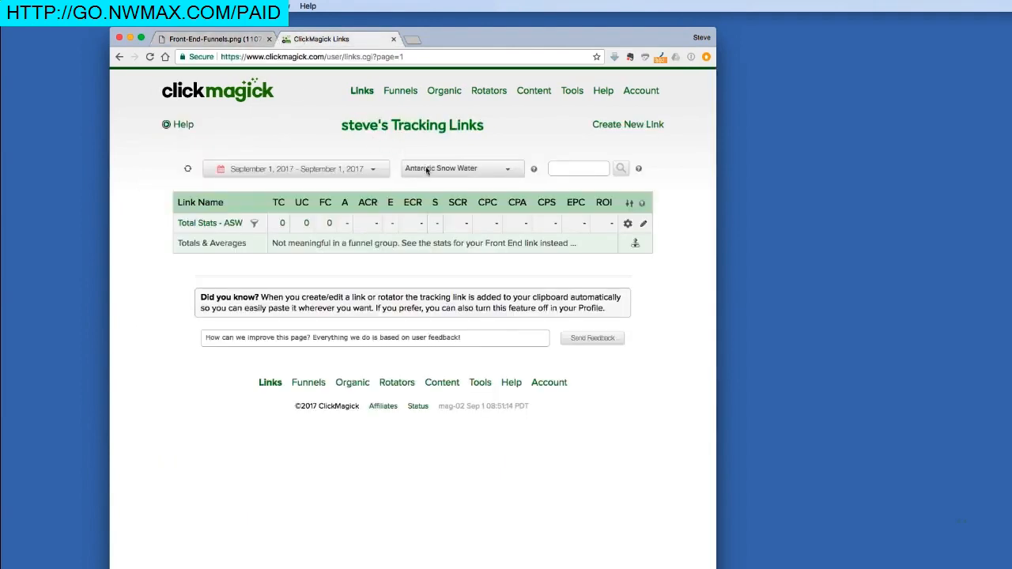
left_click(535, 172)
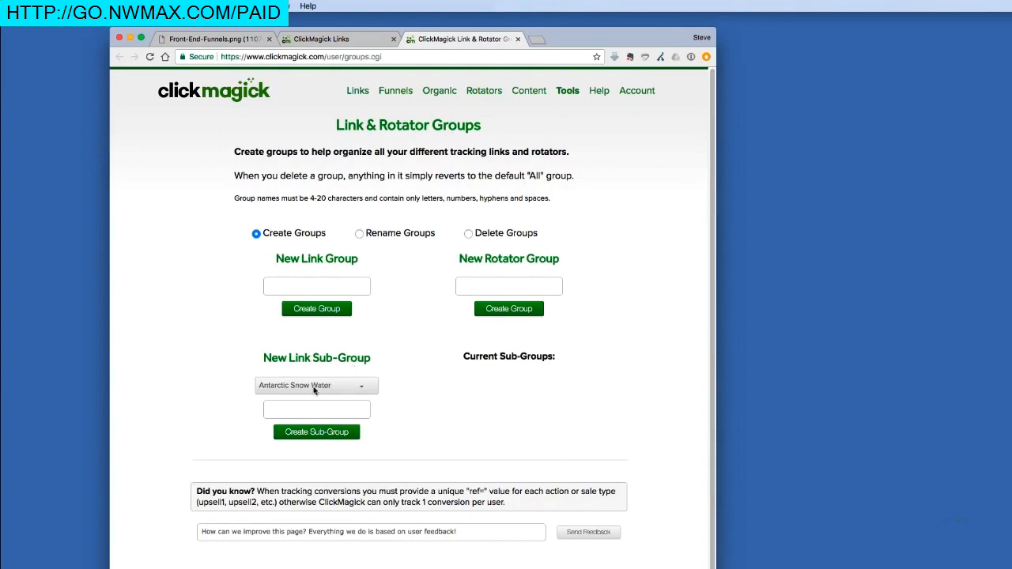
left_click(306, 410)
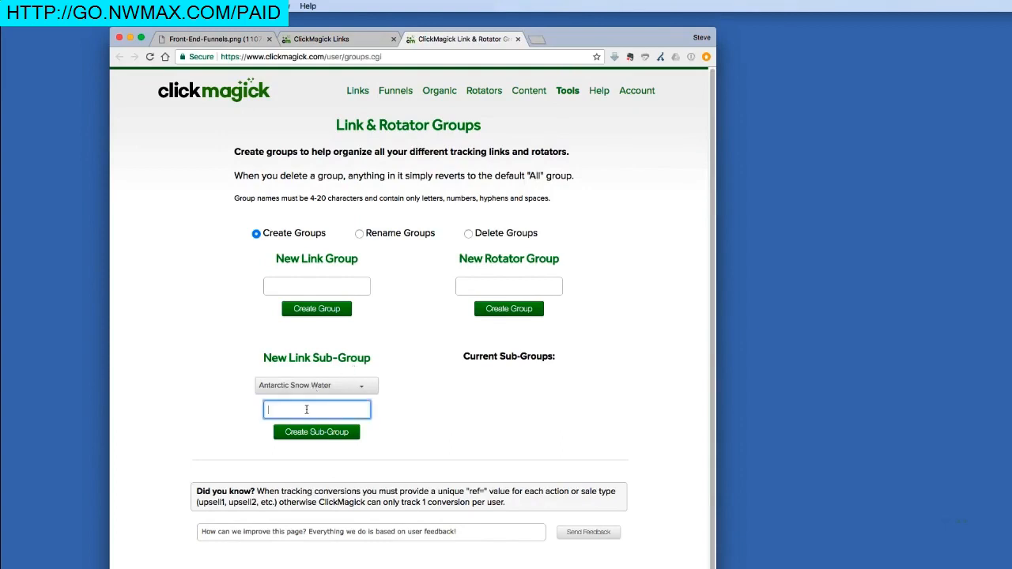
type("Entry Links - ASW")
left_click(298, 433)
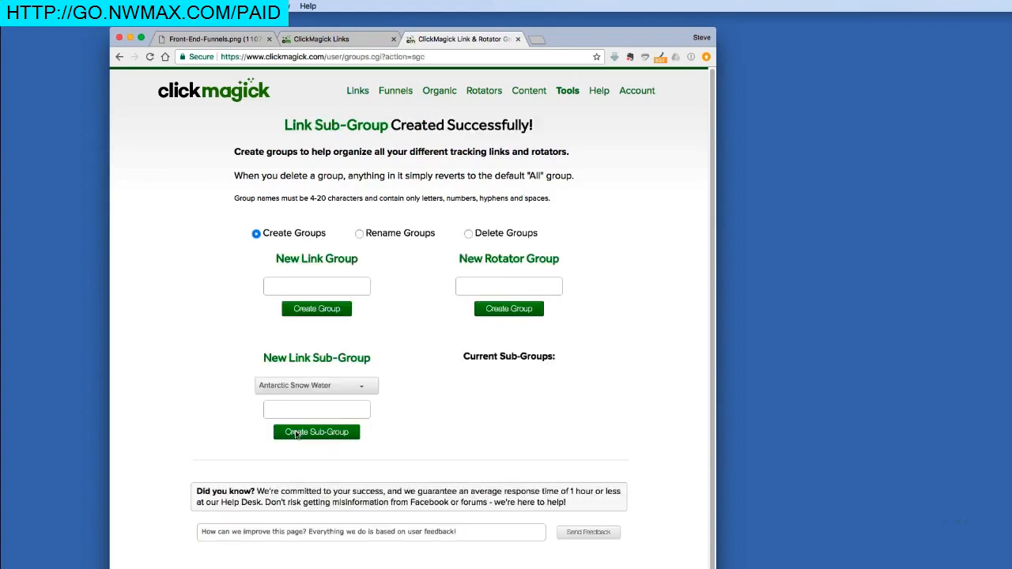
Refresh the tracking links list and filter it to the Antarctic Snow Water > Entry Links - ASW sub-group
left_click(376, 37)
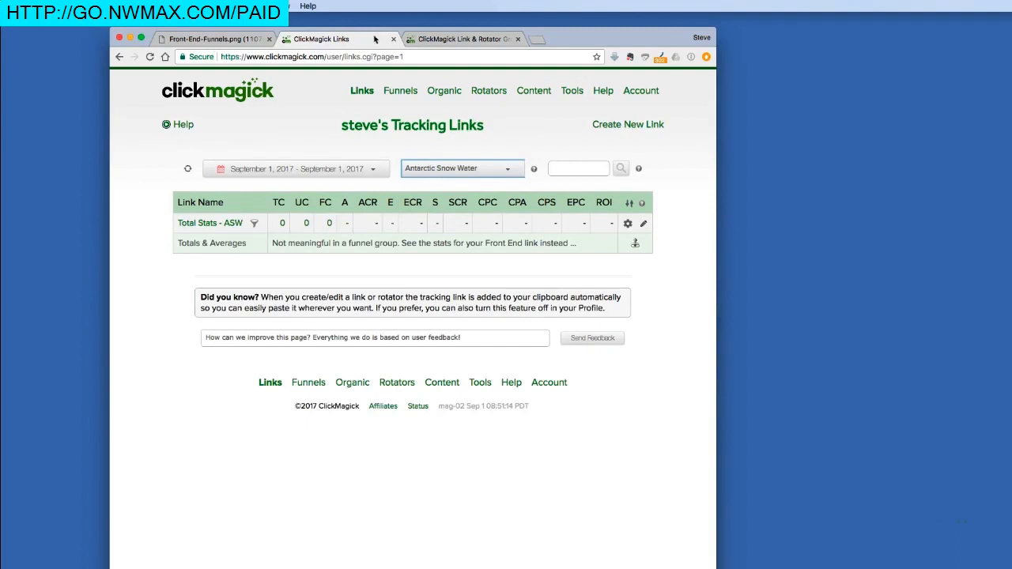
left_click(186, 169)
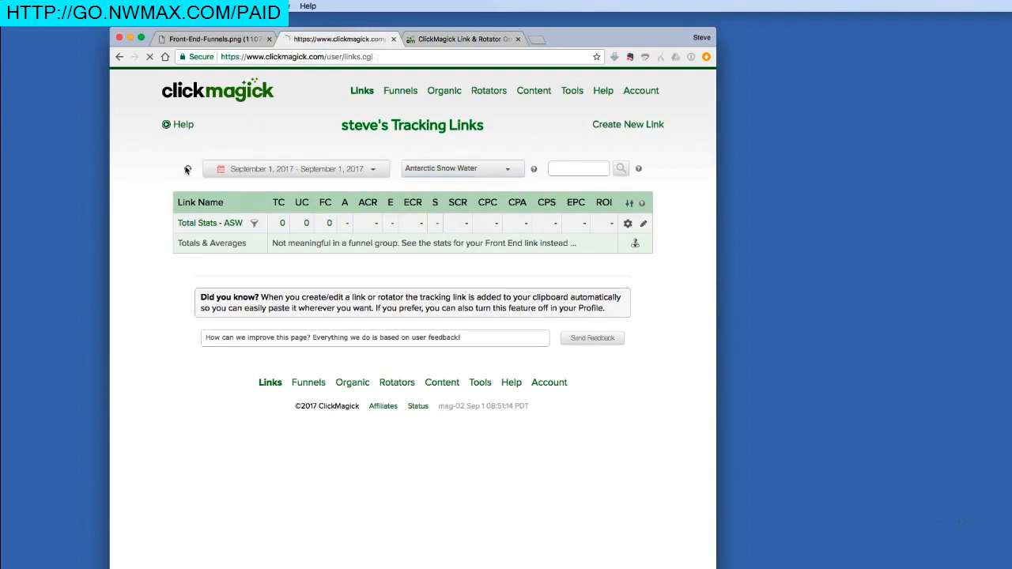
left_click(450, 169)
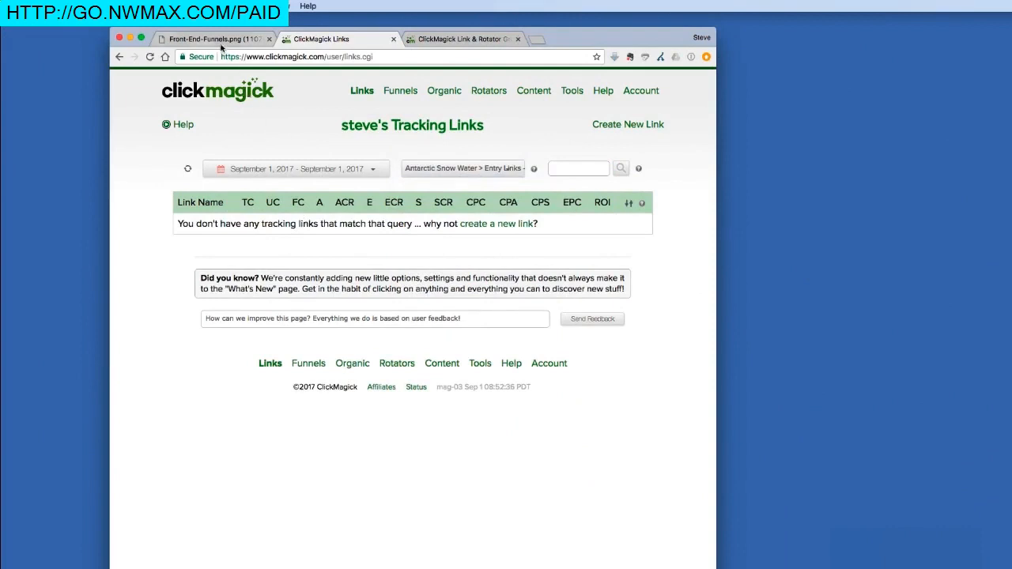
Clone the funnel entry link four times into the Entry Links - ASW sub-group
left_click(218, 40)
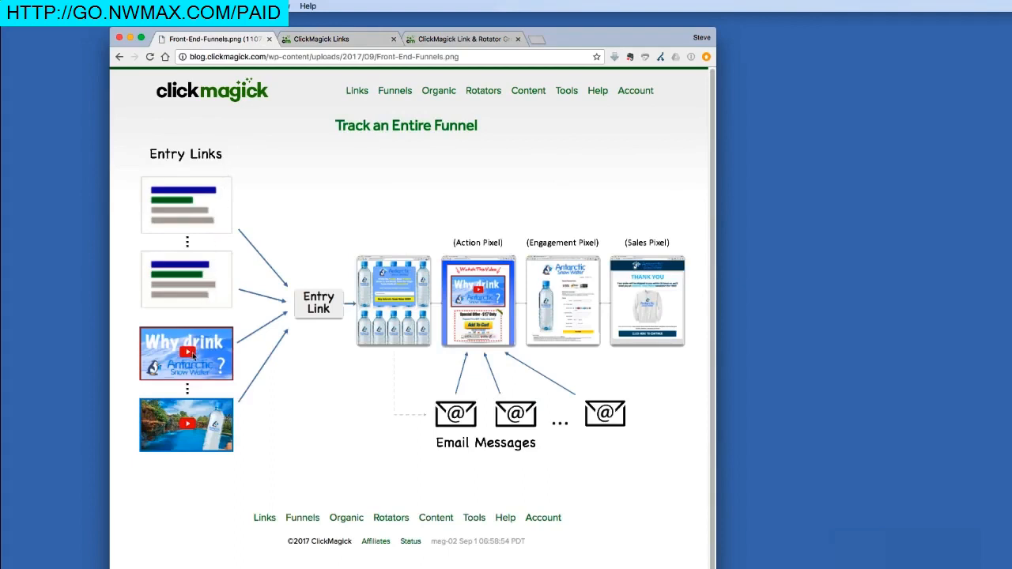
left_click(364, 41)
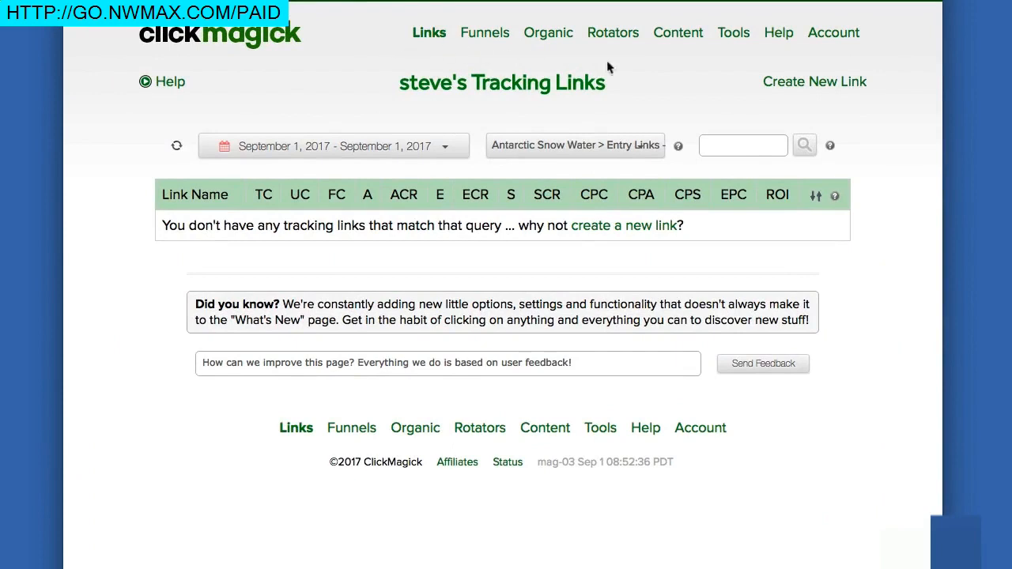
left_click(793, 87)
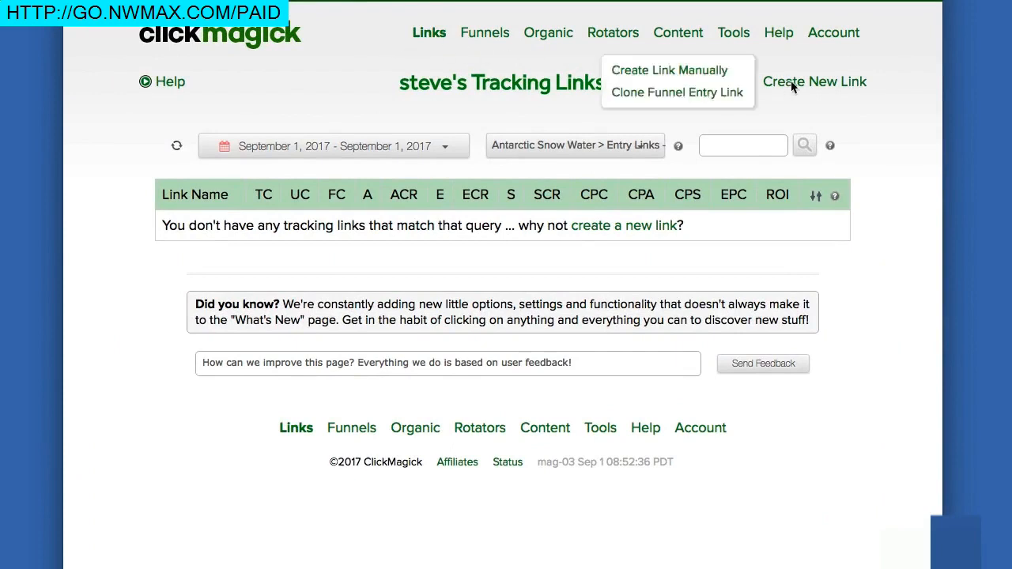
left_click(710, 95)
mouse_move(791, 84)
left_click(726, 92)
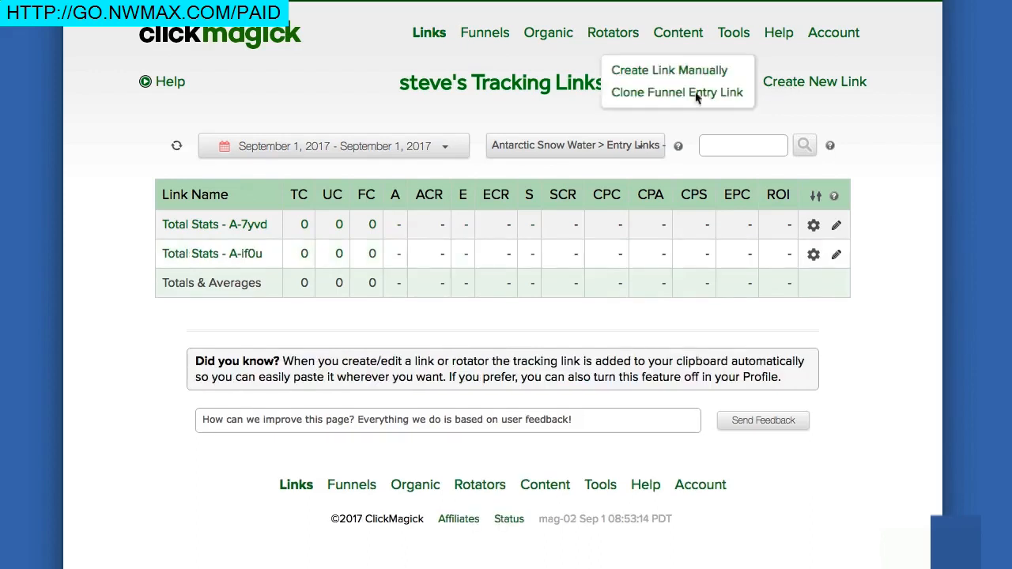
left_click(685, 94)
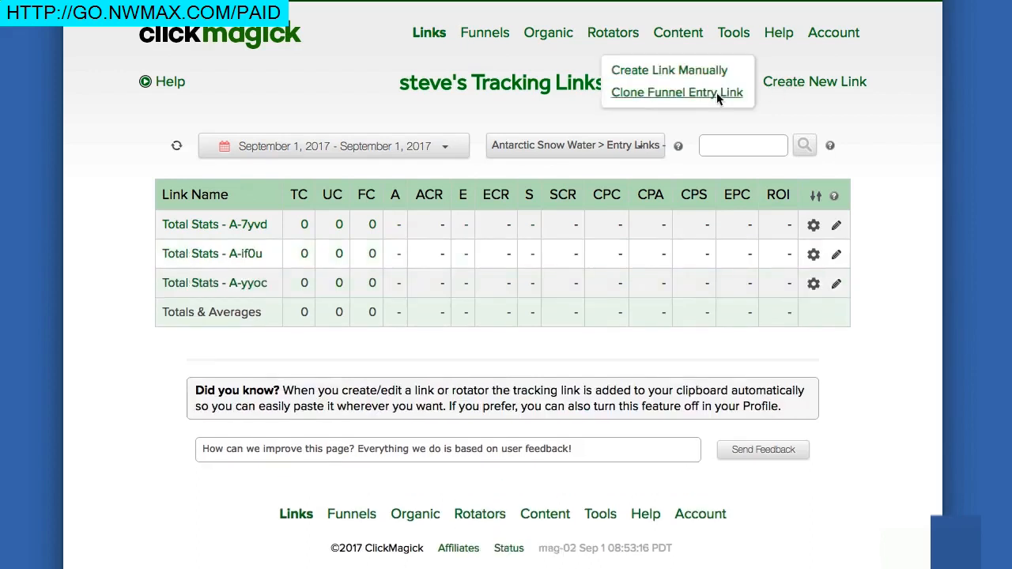
left_click(718, 95)
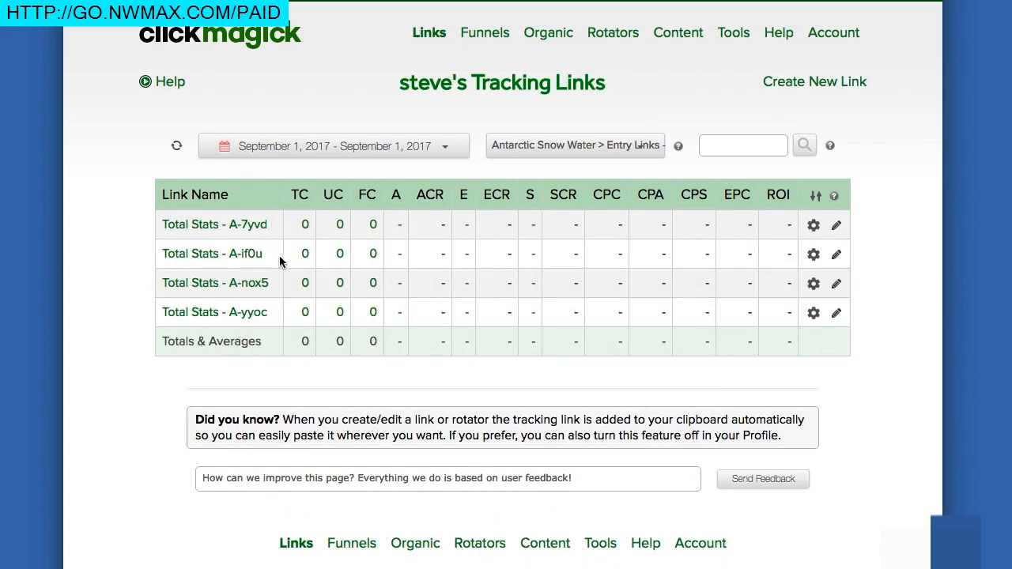
Rename the cloned link Total Stats - A-7yvd as "Total Stats - Ad 1" and save the change
left_click(240, 228)
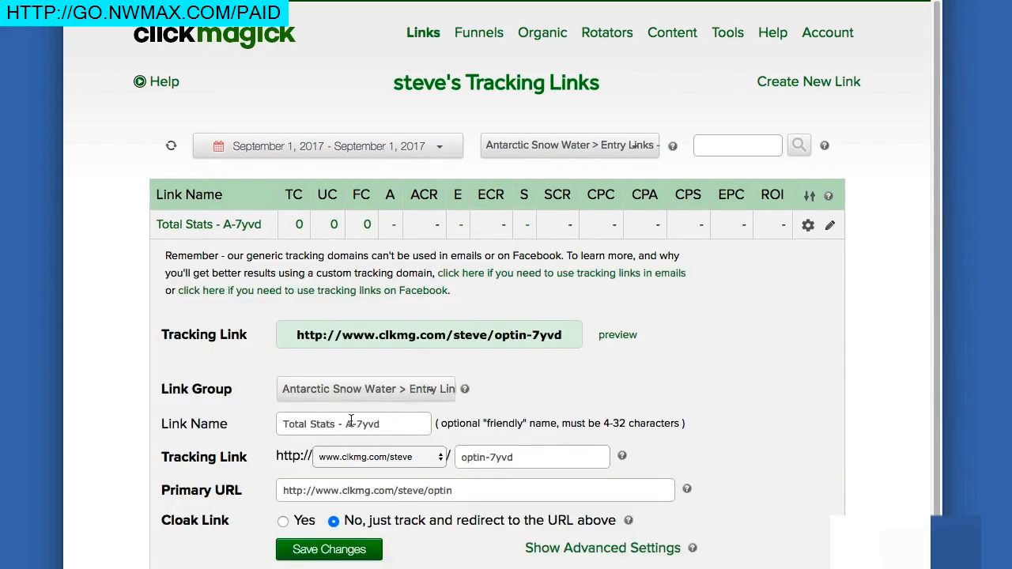
left_click_drag(346, 424, 394, 422)
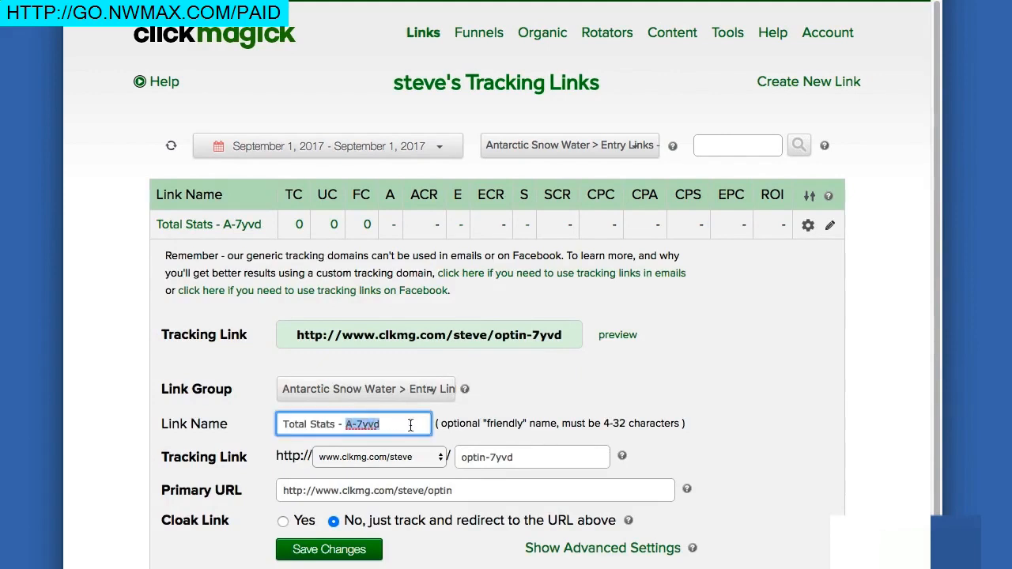
type("Ad 1")
left_click(355, 544)
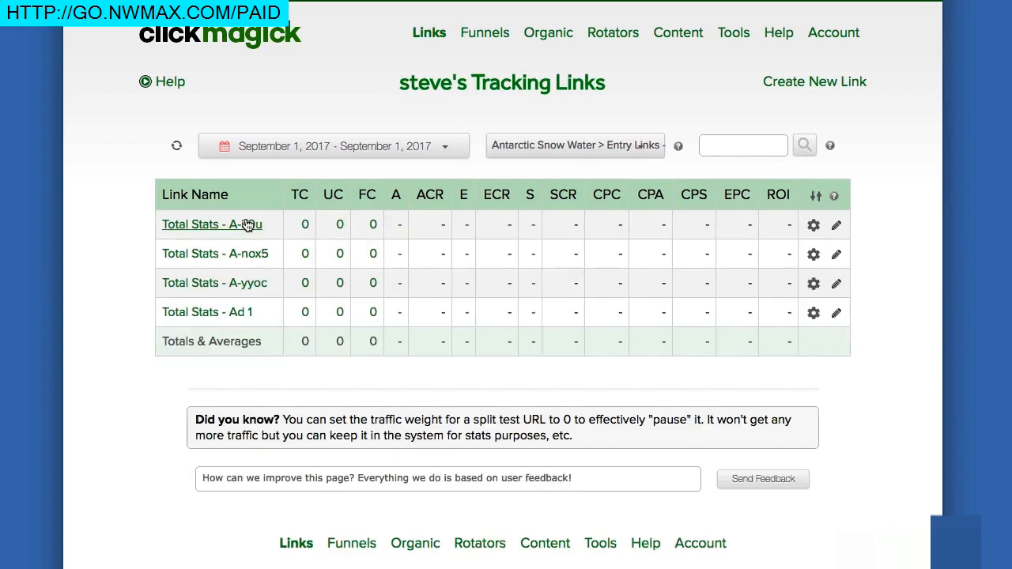
Rename the cloned link Total Stats - A-if0u as "Total Stats - Ad 2" and save the change
left_click(248, 224)
left_click(343, 425)
left_click_drag(342, 424, 385, 424)
type("Ad 2")
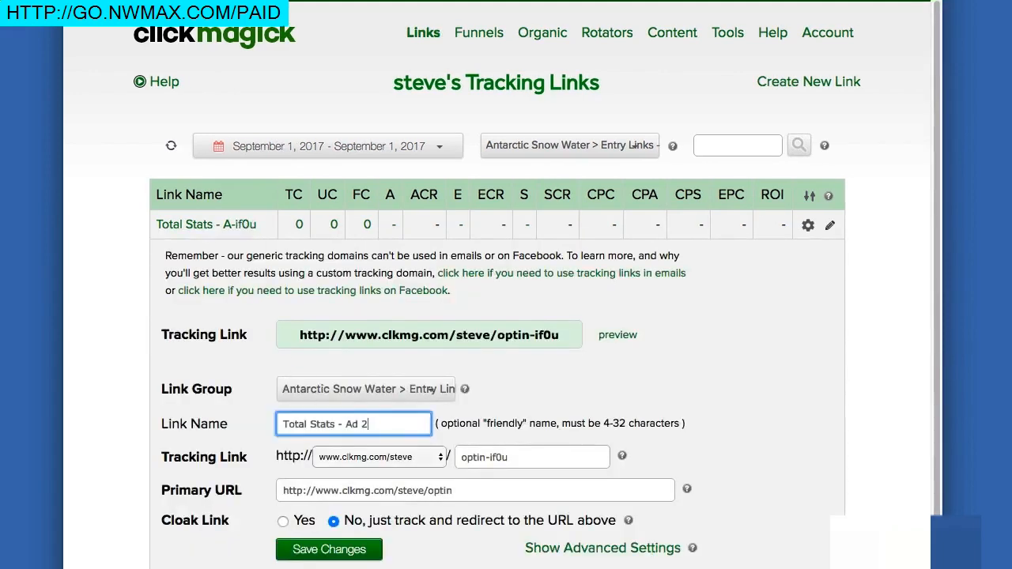
left_click(350, 549)
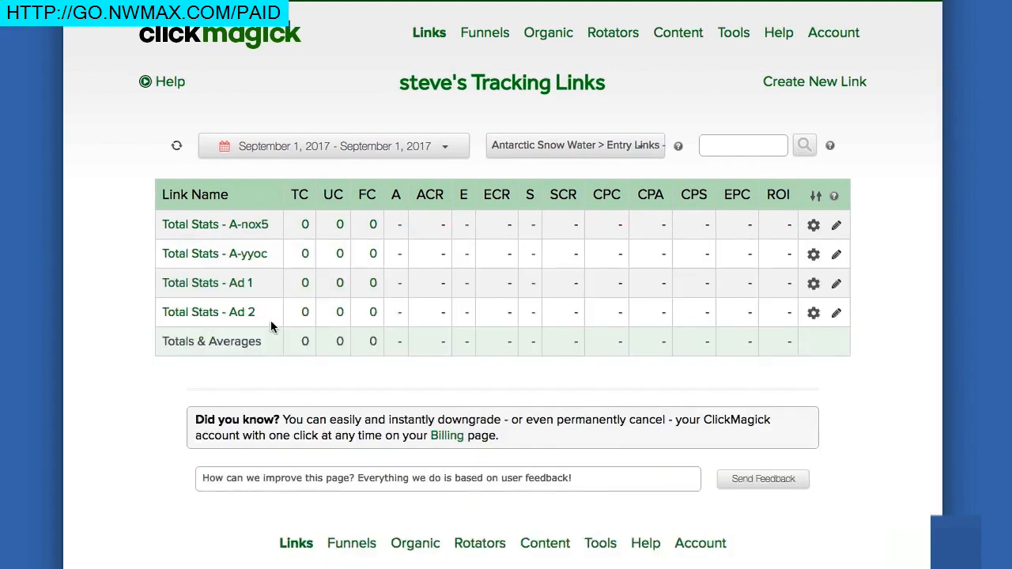
Rename the cloned link Total Stats - A-nox5 as "Total Stats - Vid 1" and save the change
left_click(257, 226)
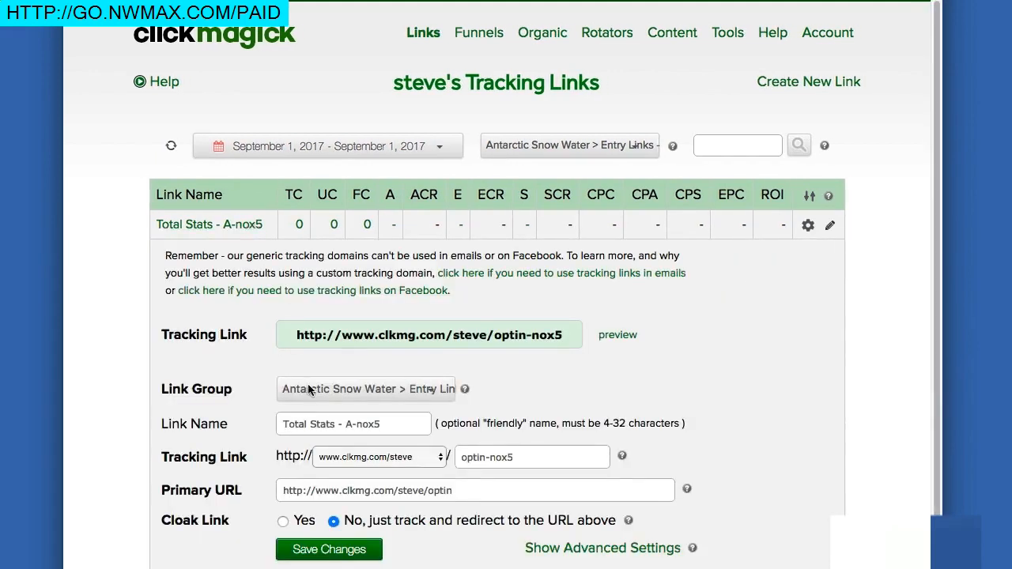
left_click_drag(342, 425, 378, 425)
type("Vid 1")
left_click(341, 554)
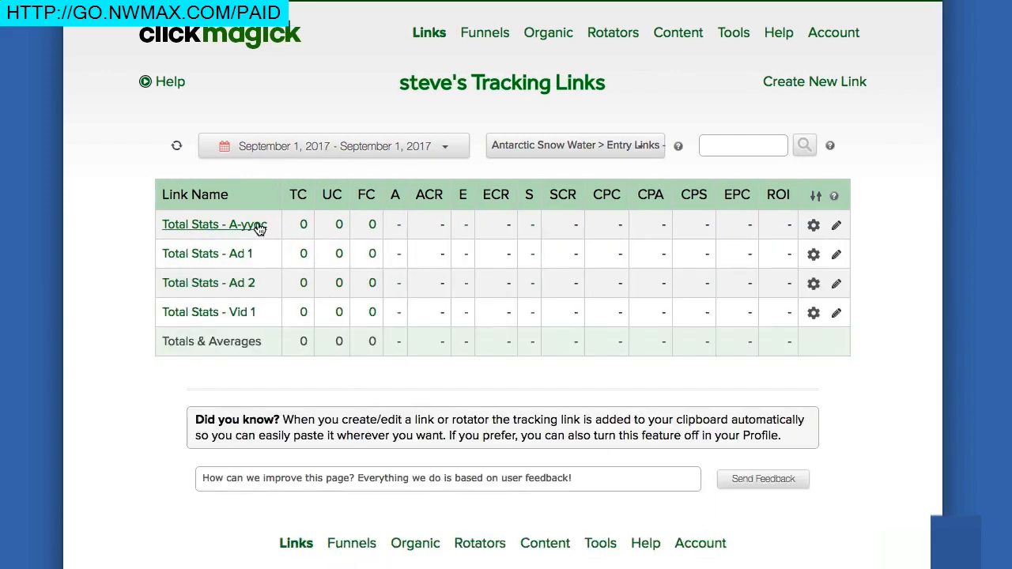
Rename the cloned link Total Stats - A-yyoc as "Total Stats - Vid 2" and save the change
left_click(257, 226)
left_click_drag(345, 425, 421, 430)
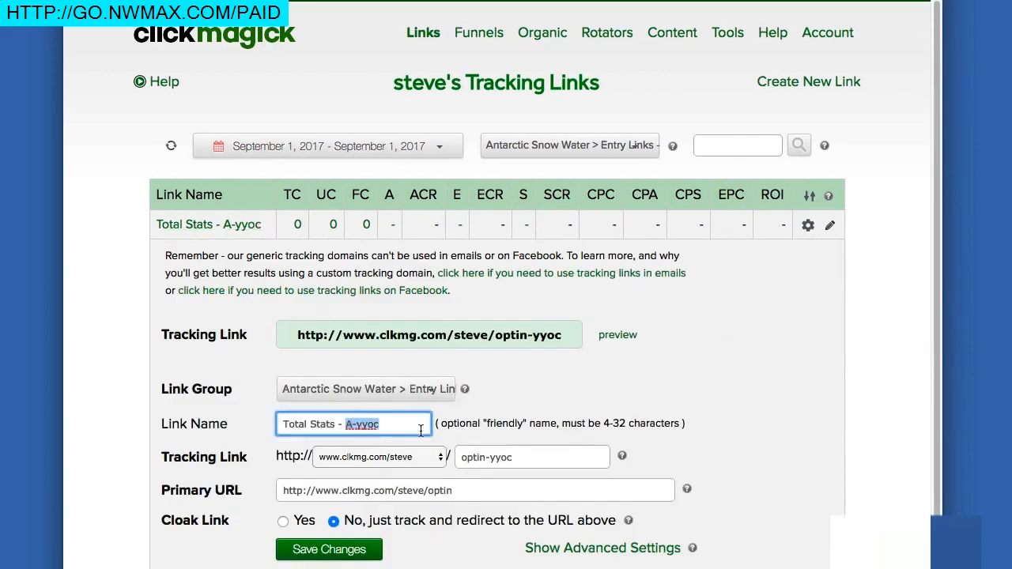
type("Vid 2")
left_click(353, 549)
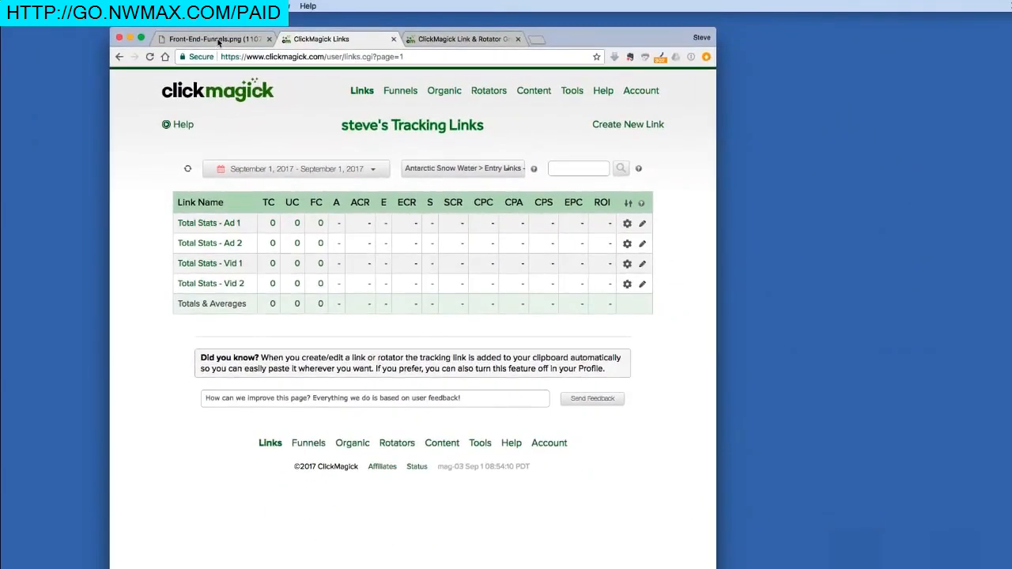
Review the entry links in the funnel diagram and return to the tracking links list
left_click(210, 39)
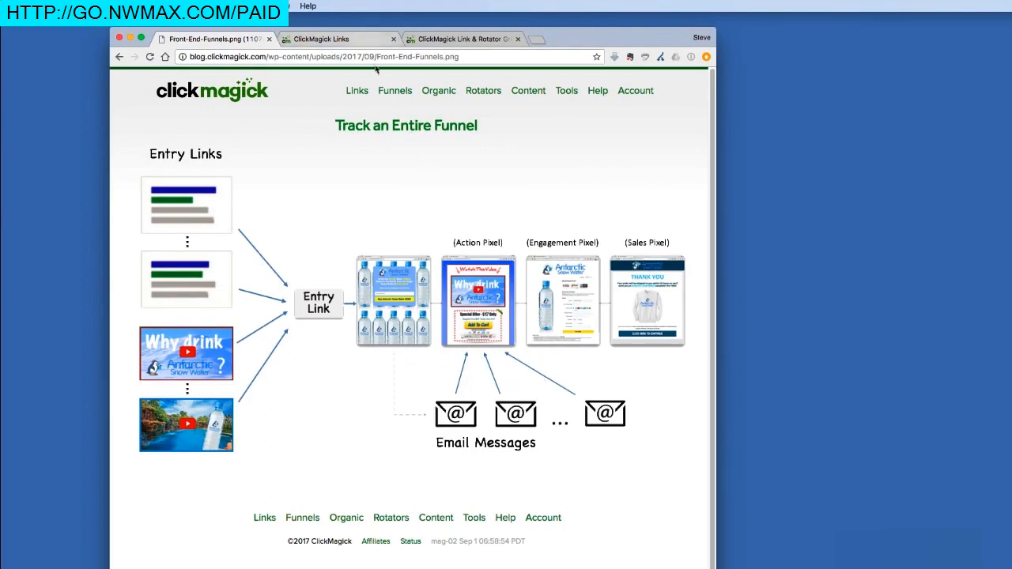
left_click(340, 39)
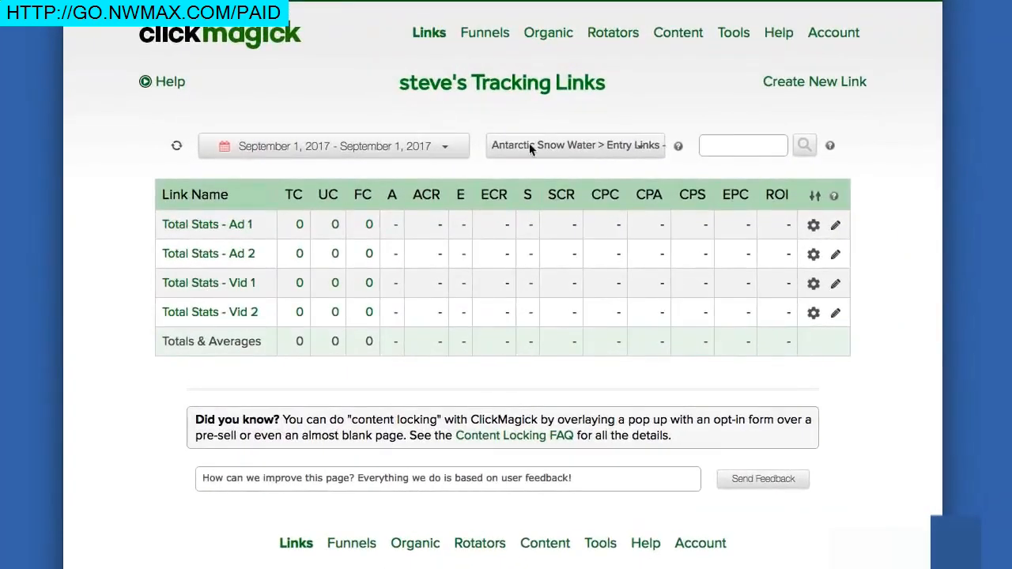
left_click(482, 156)
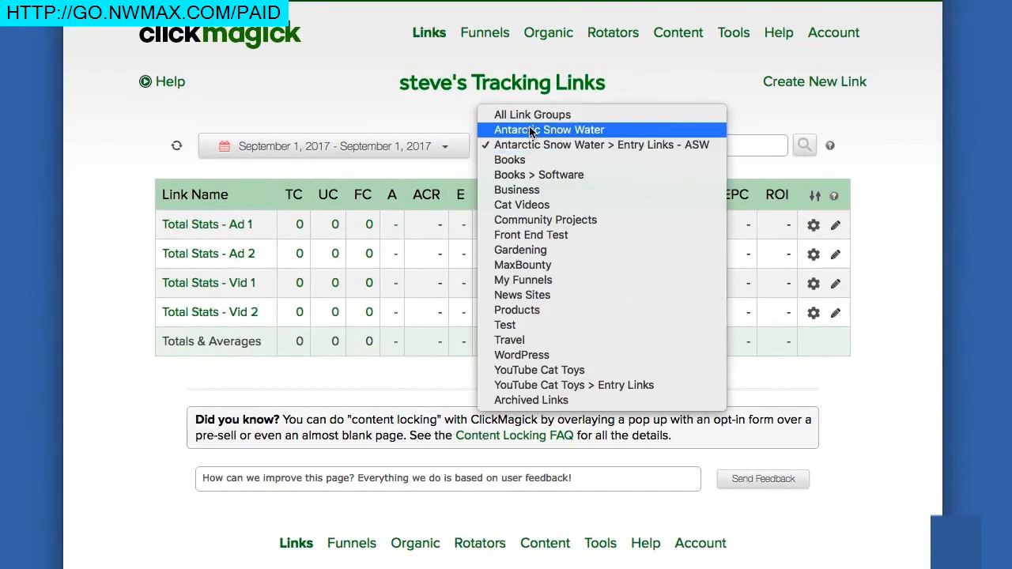
left_click(530, 130)
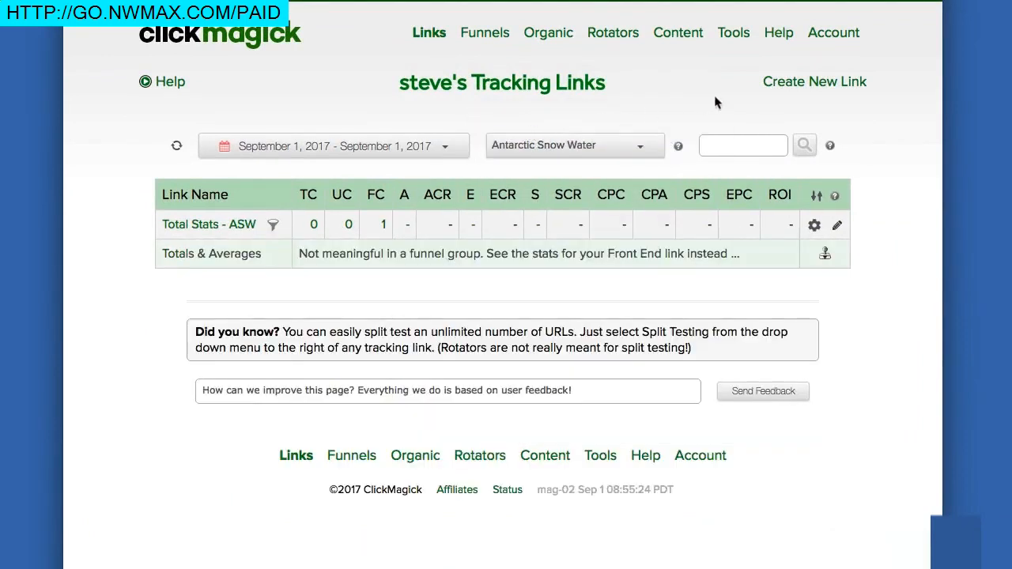
left_click(804, 86)
left_click(352, 187)
type("A")
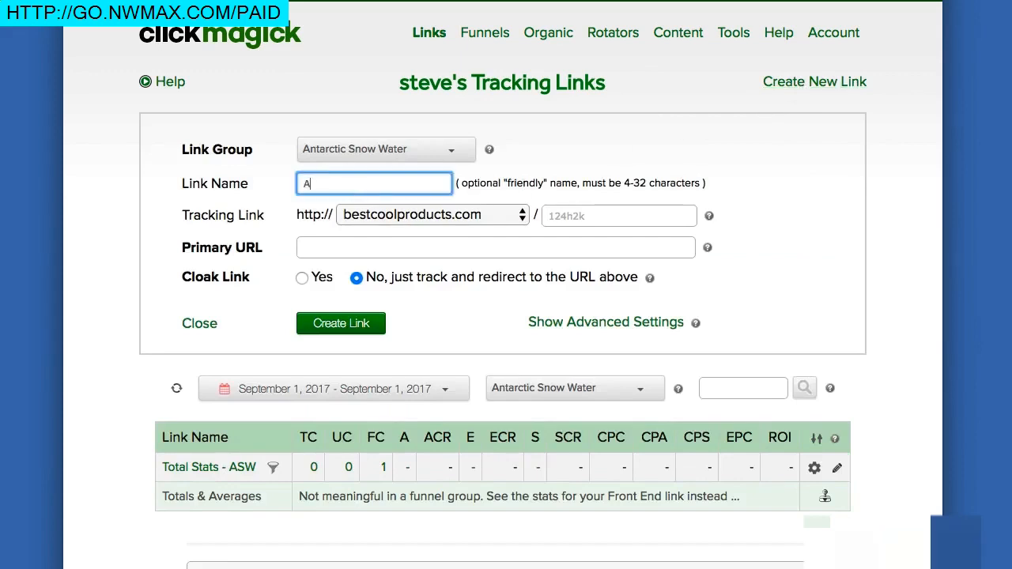
type("SW - Email")
type("1")
left_click(307, 247)
type("http://")
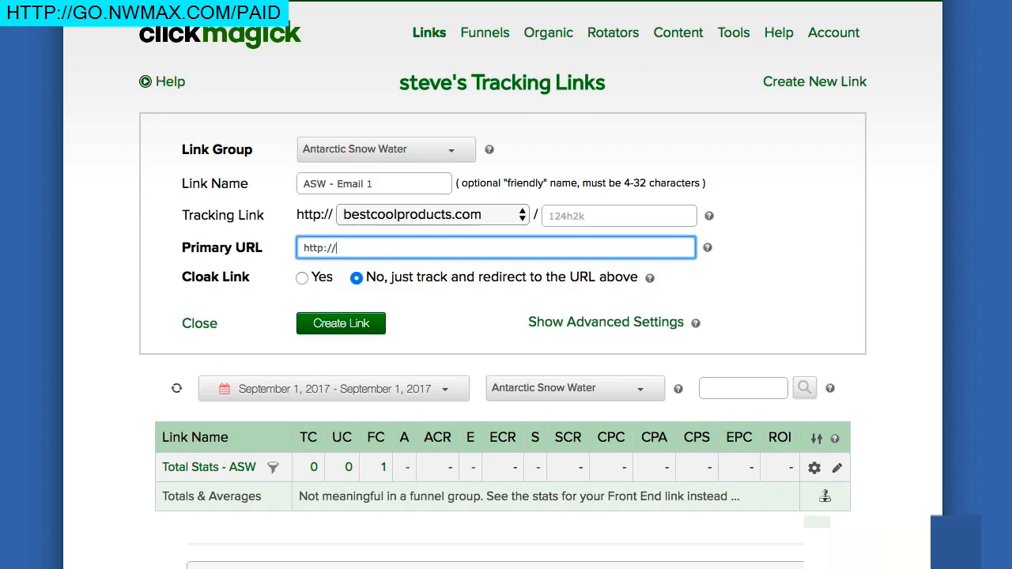
type("antarcticsnowwater.com/salesvid")
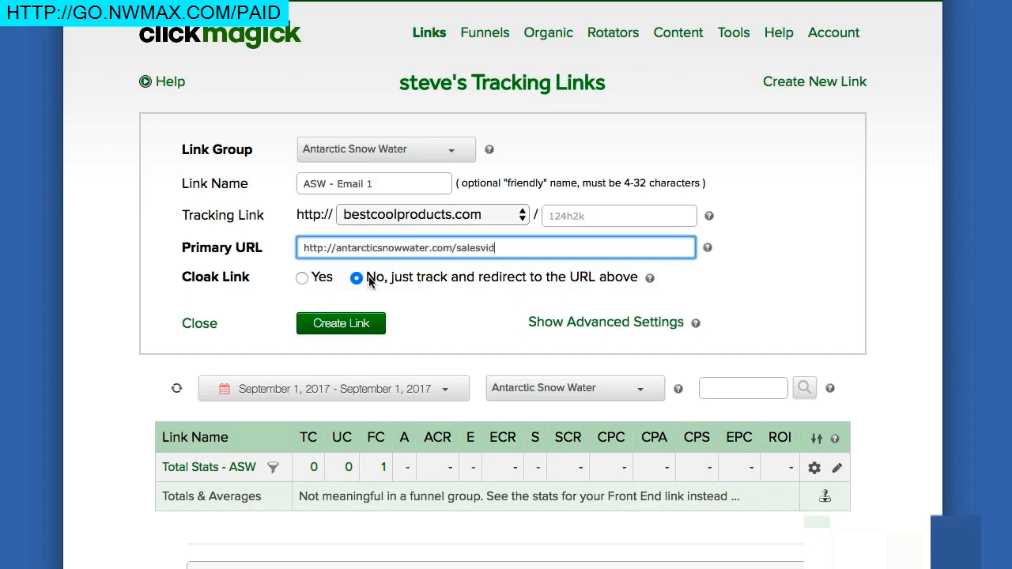
left_click(360, 326)
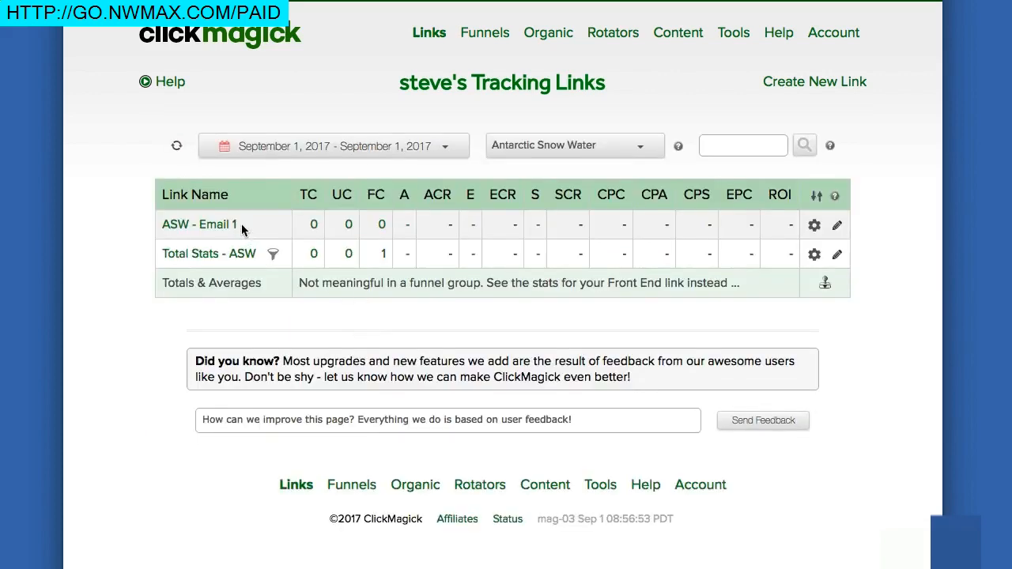
left_click(787, 83)
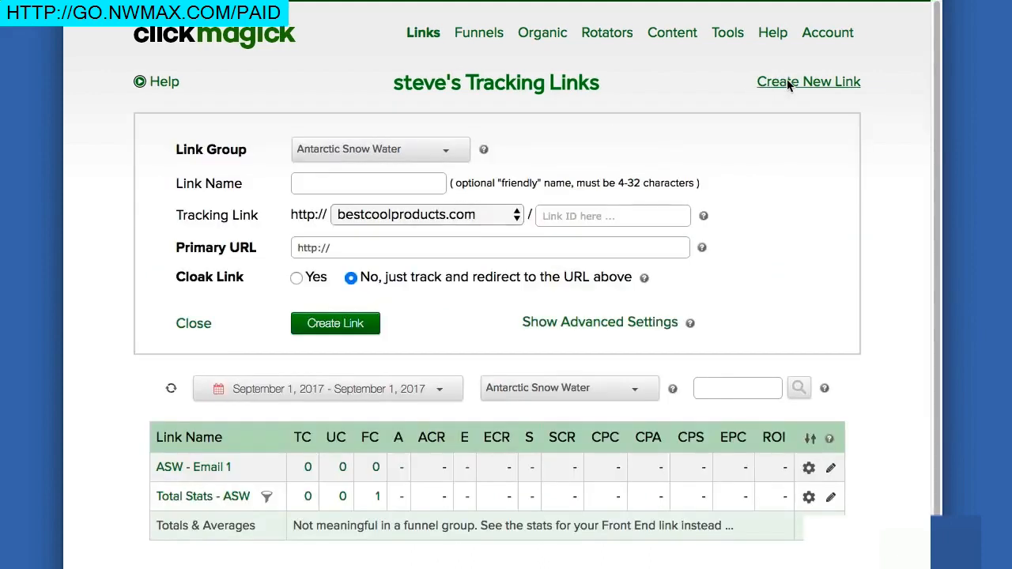
left_click(374, 185)
type("ASW - Email 2")
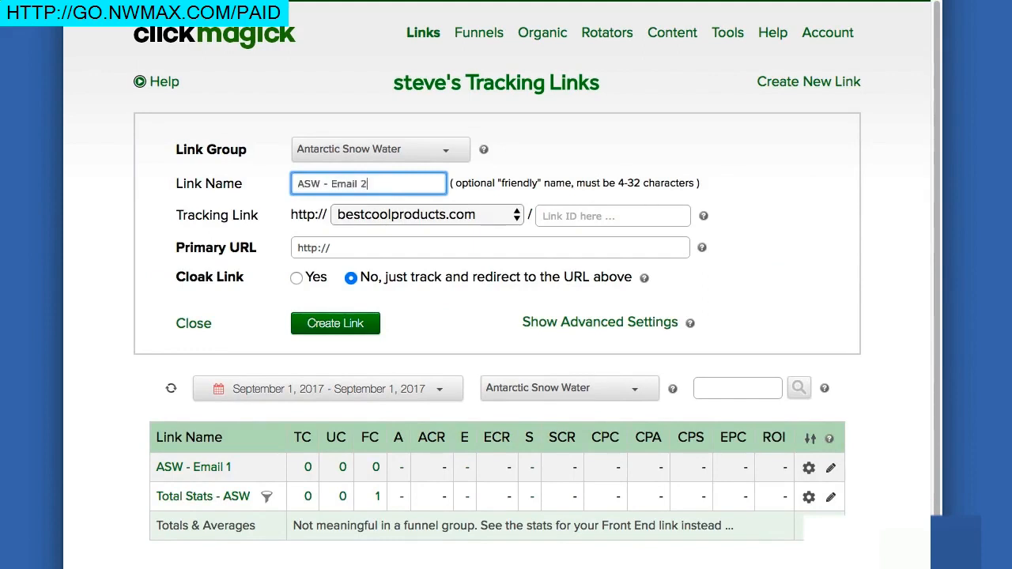
left_click(374, 248)
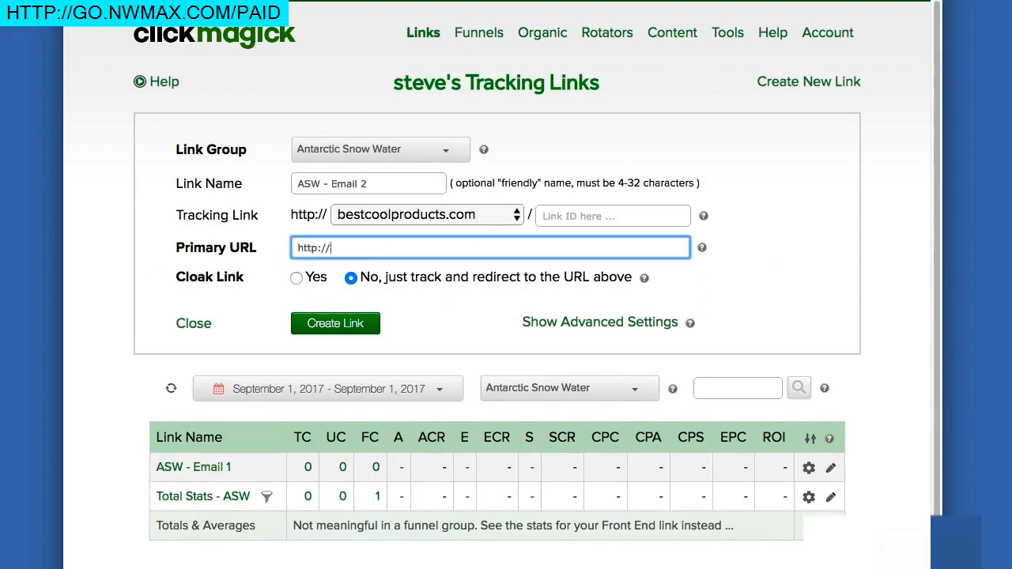
type("antarcticsnowwater.com/salesvid")
left_click(332, 322)
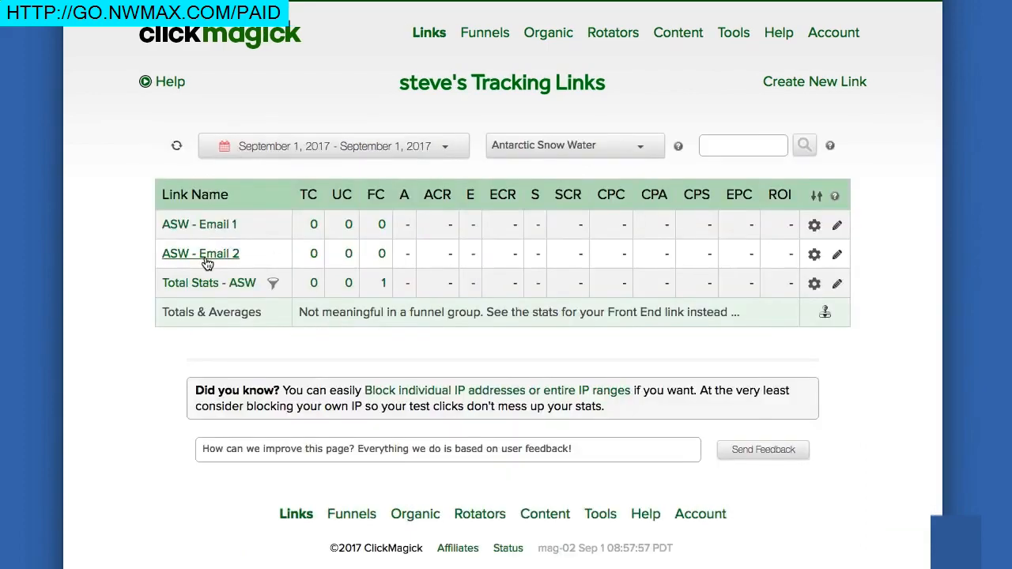
Check the available actions for the ASW - Email 2 link and review the email messages in the funnel diagram
left_click(837, 257)
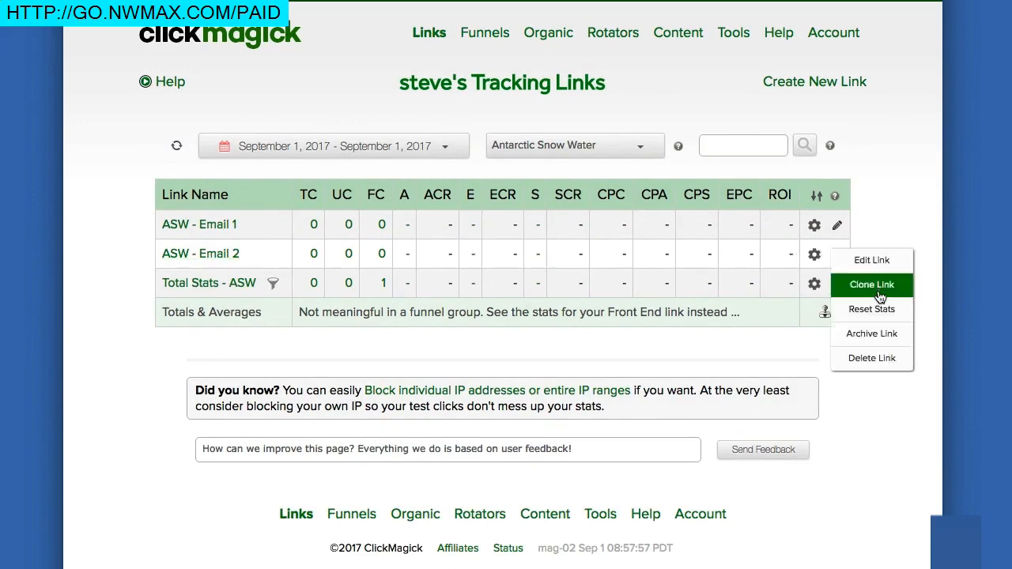
left_click(886, 219)
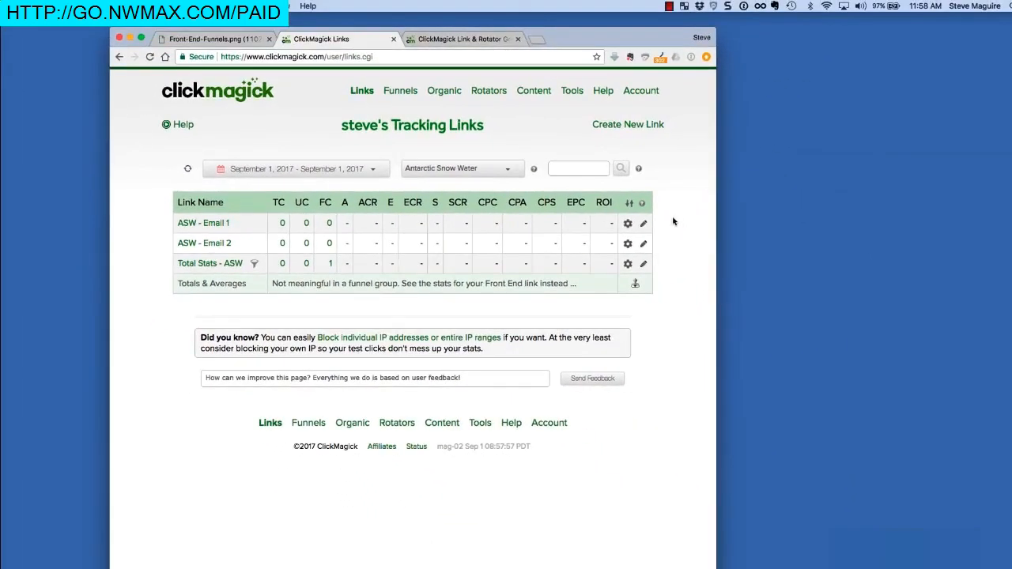
left_click(244, 44)
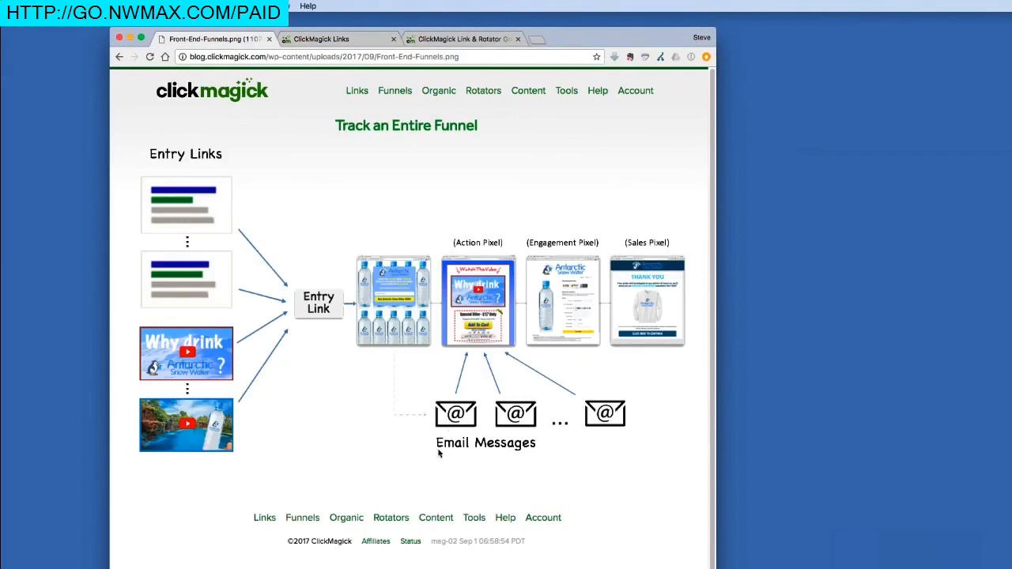
left_click(365, 41)
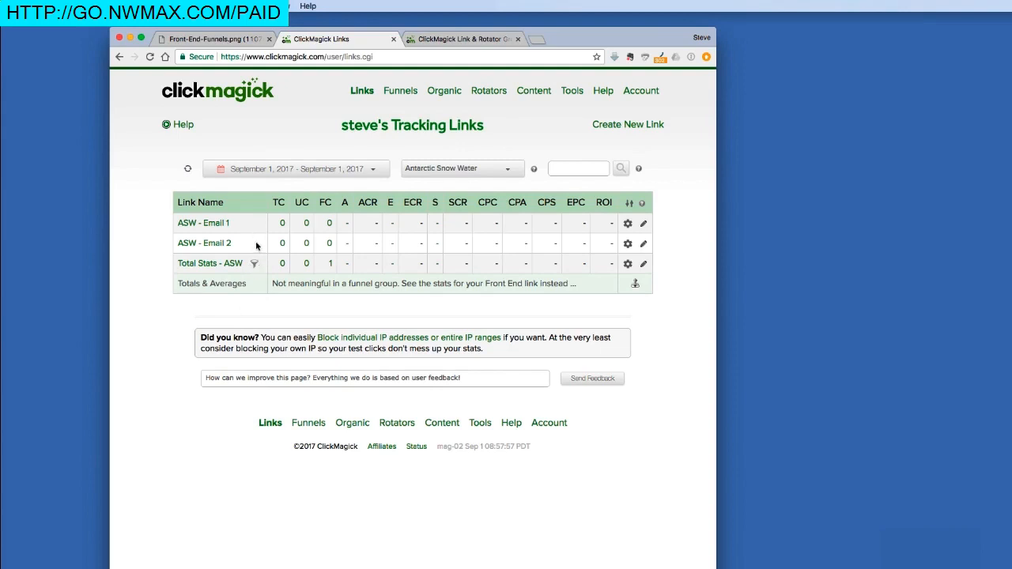
Show the Entry Links - ASW group and compare its links with the funnel diagram
left_click(490, 167)
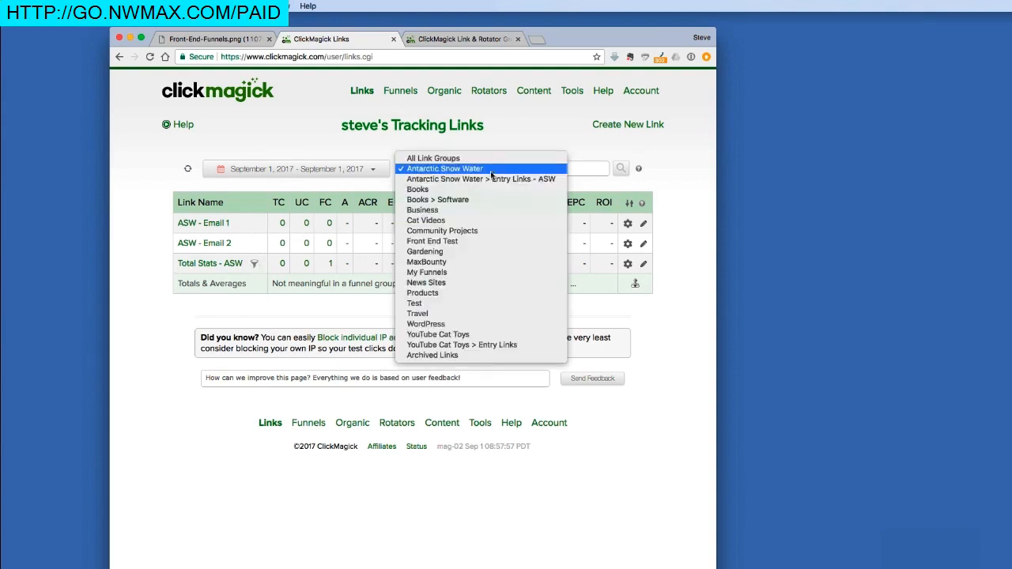
left_click(488, 178)
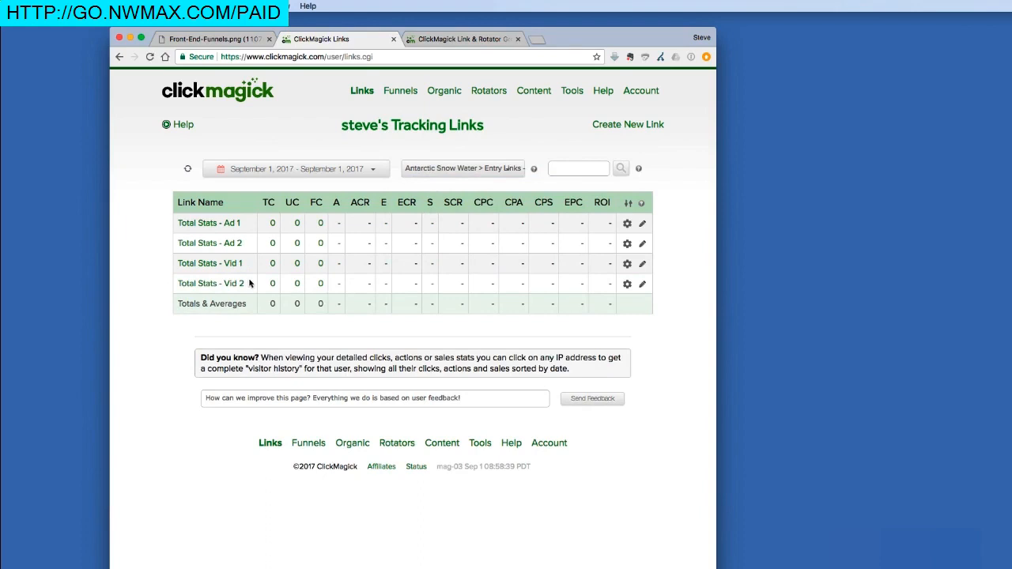
left_click(219, 39)
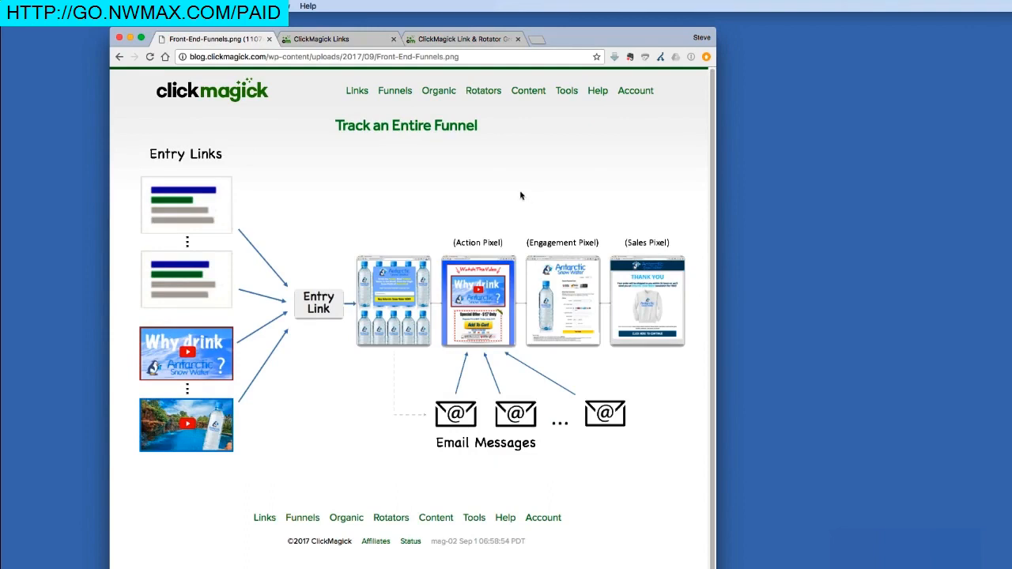
left_click(357, 42)
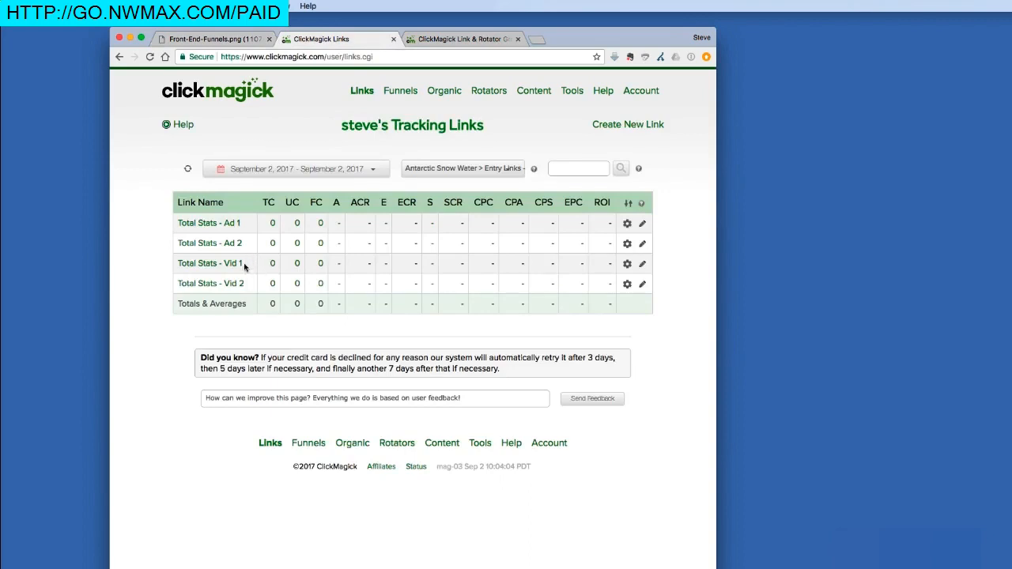
Copy the tracking link of Total Stats - Vid 2 and open it in a new browser tab
left_click(208, 287)
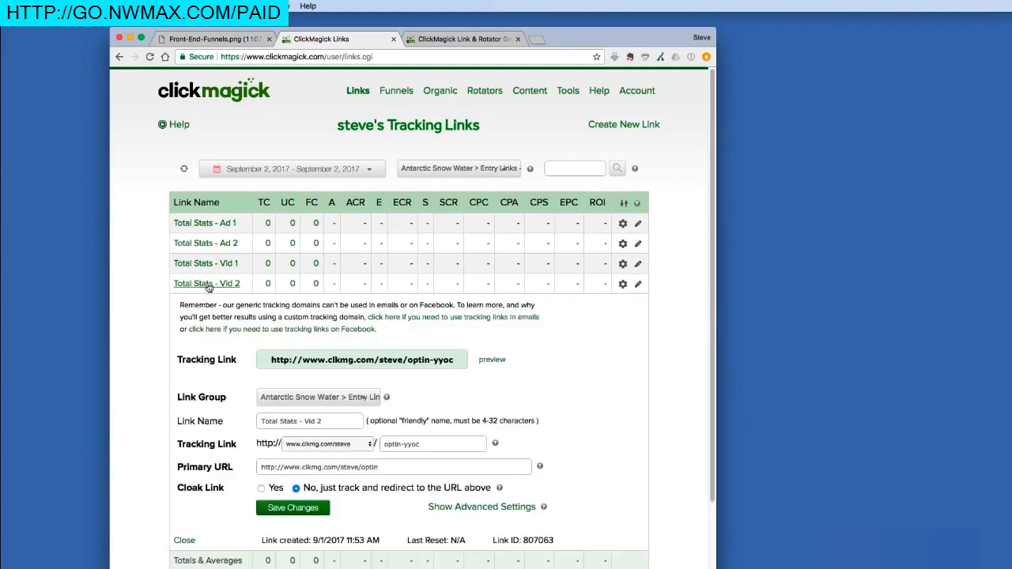
left_click(359, 364)
key("ctrl+c")
right_click(361, 362)
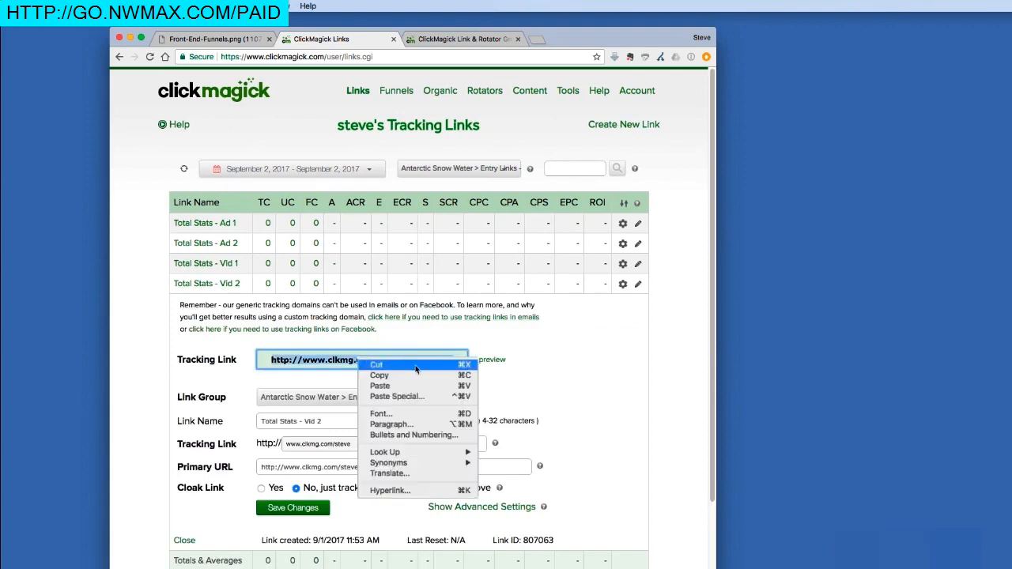
left_click(379, 374)
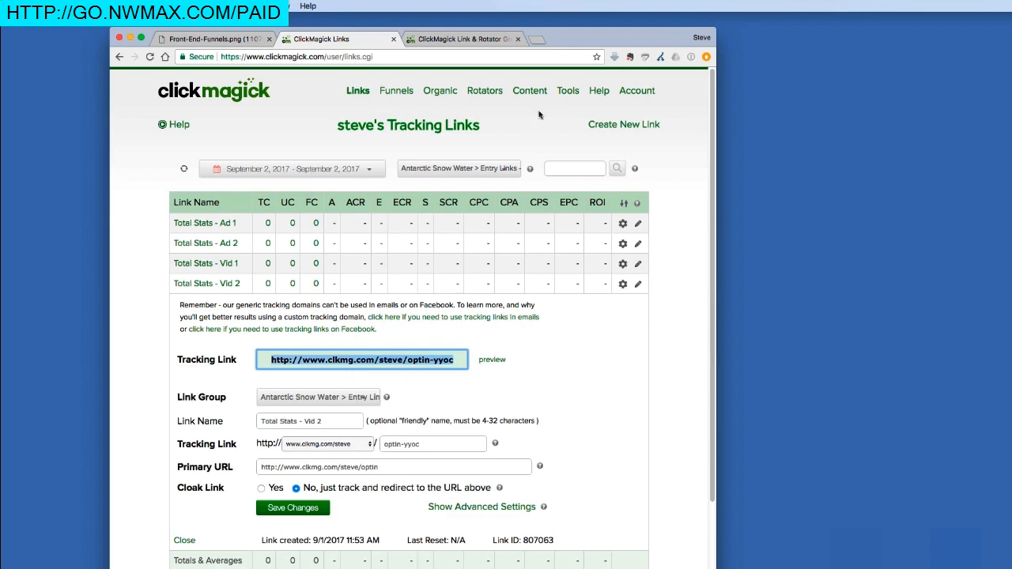
left_click(538, 39)
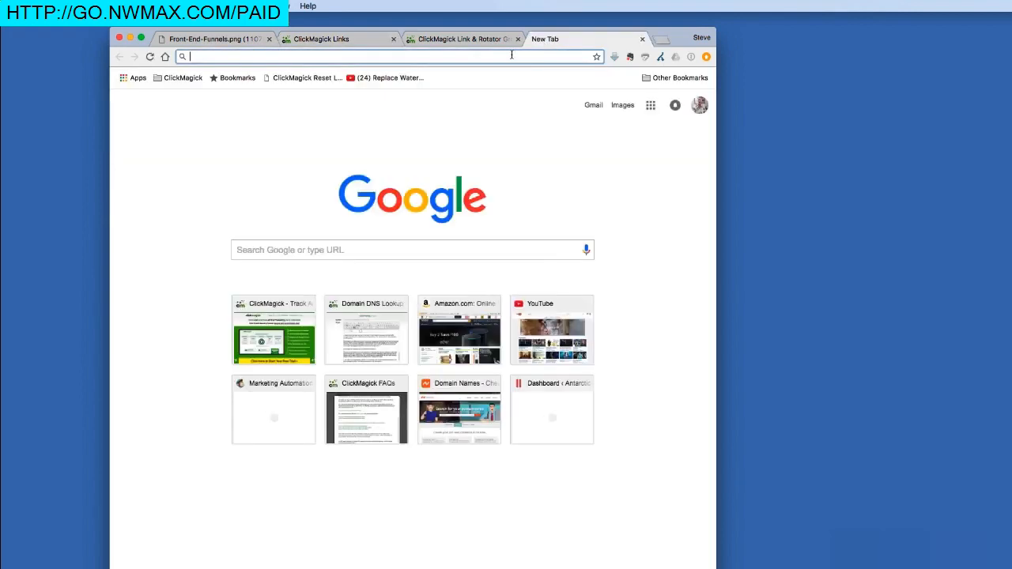
right_click(511, 56)
left_click(532, 80)
key("Return")
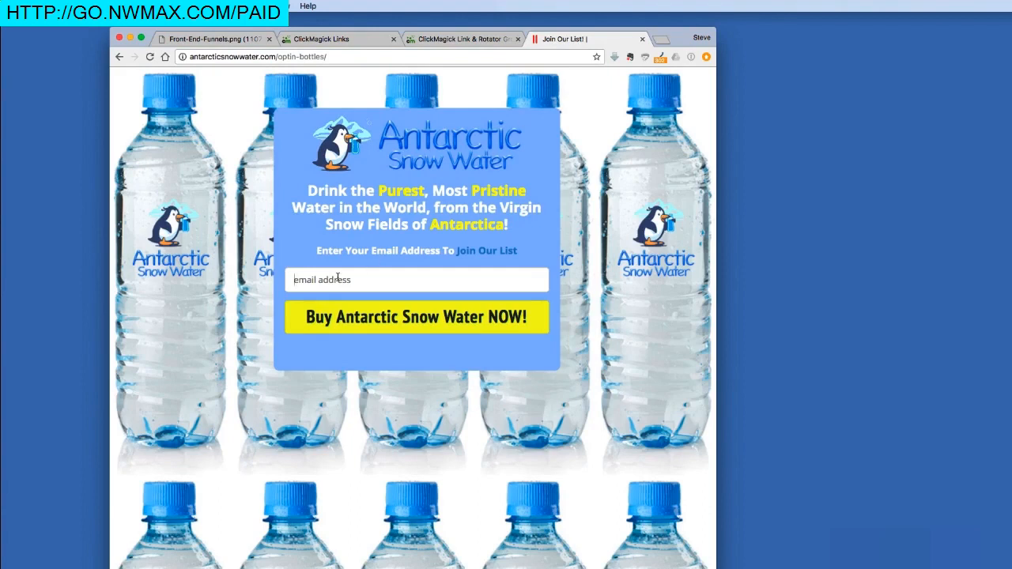
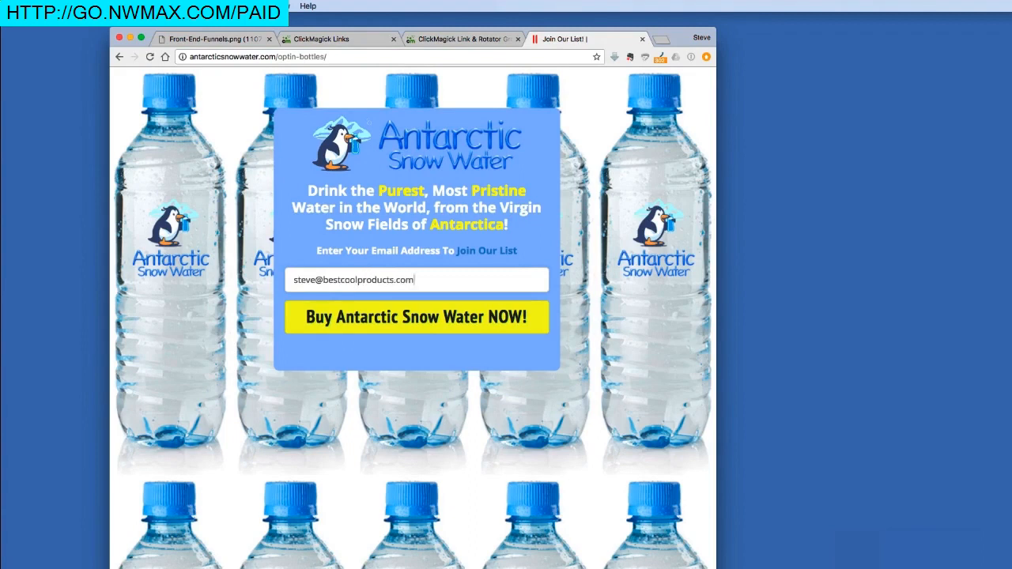
Enter the subscriber's email address in the Antarctic Snow Water opt-in form and submit it
left_click(362, 314)
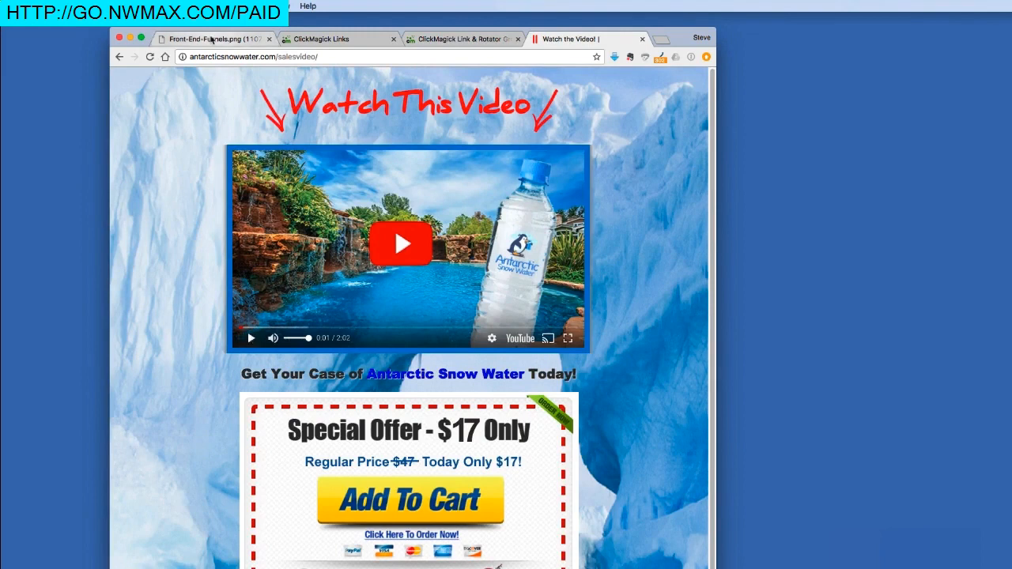
Check the pixel placement in the funnel diagram, and complete a test purchase of the $17 offer through checkout
left_click(212, 39)
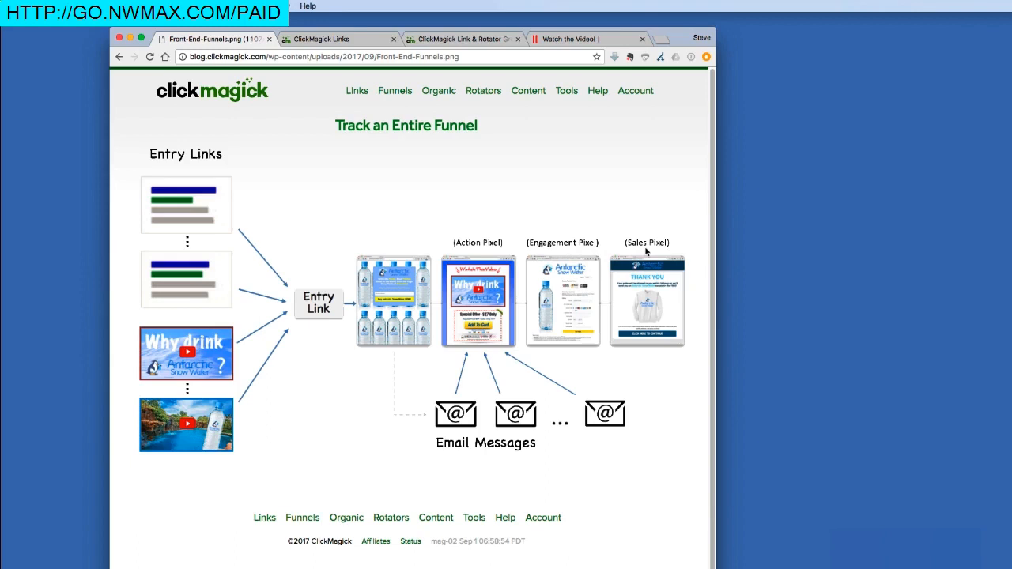
left_click(571, 39)
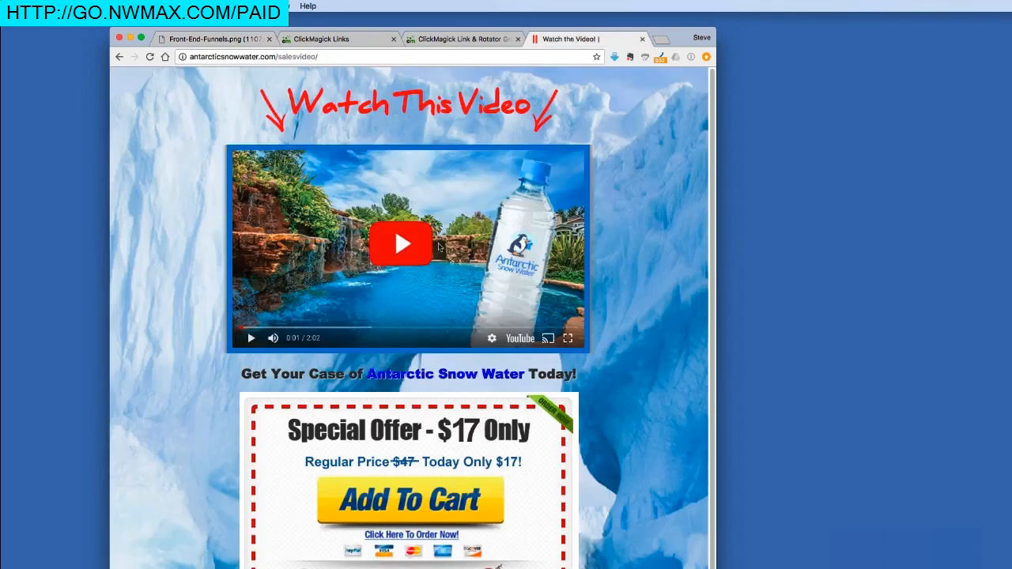
left_click(428, 499)
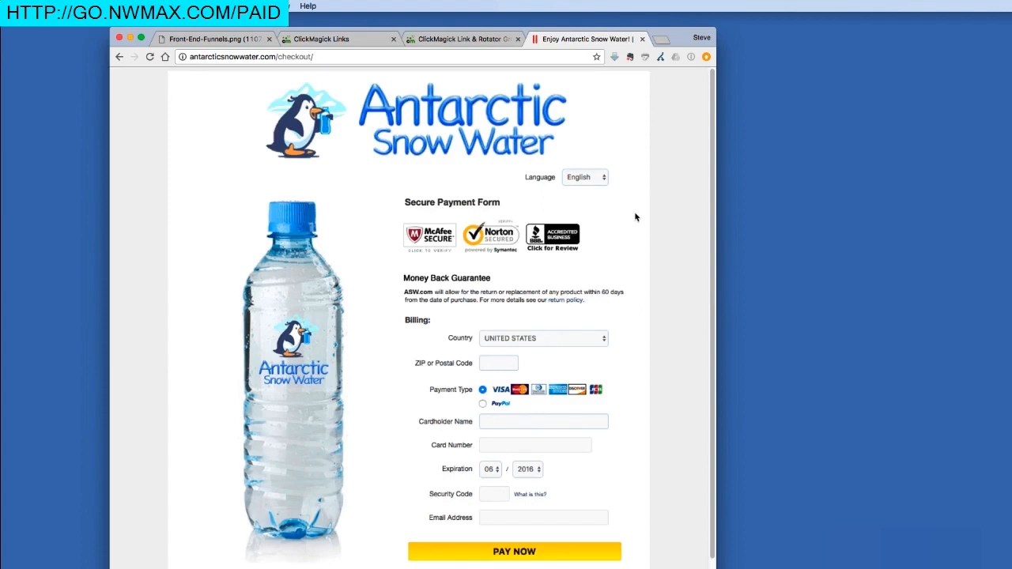
left_click(519, 553)
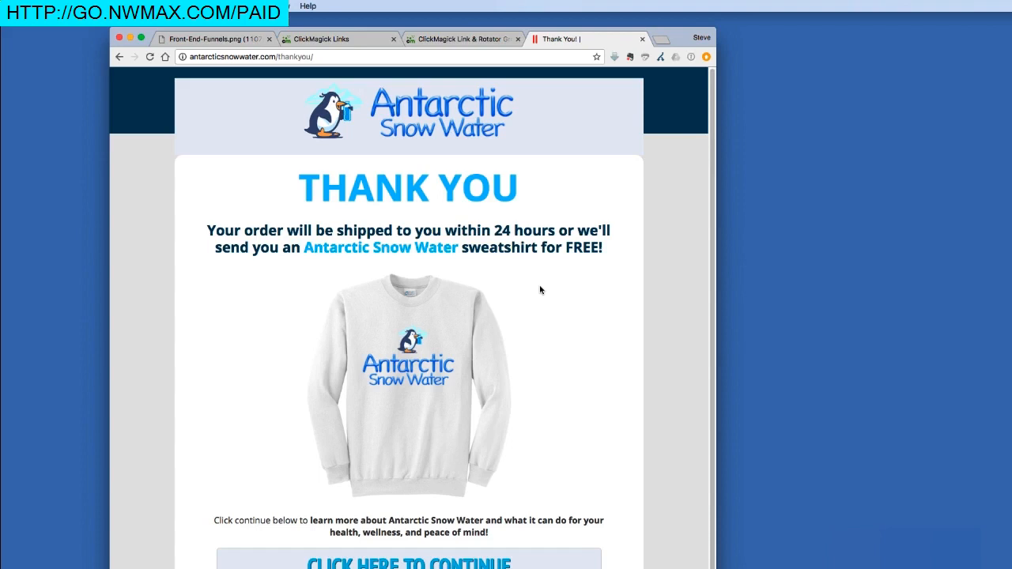
Return to the ClickMagick tracking links and refresh the stats for the Entry Links - ASW group
left_click(366, 38)
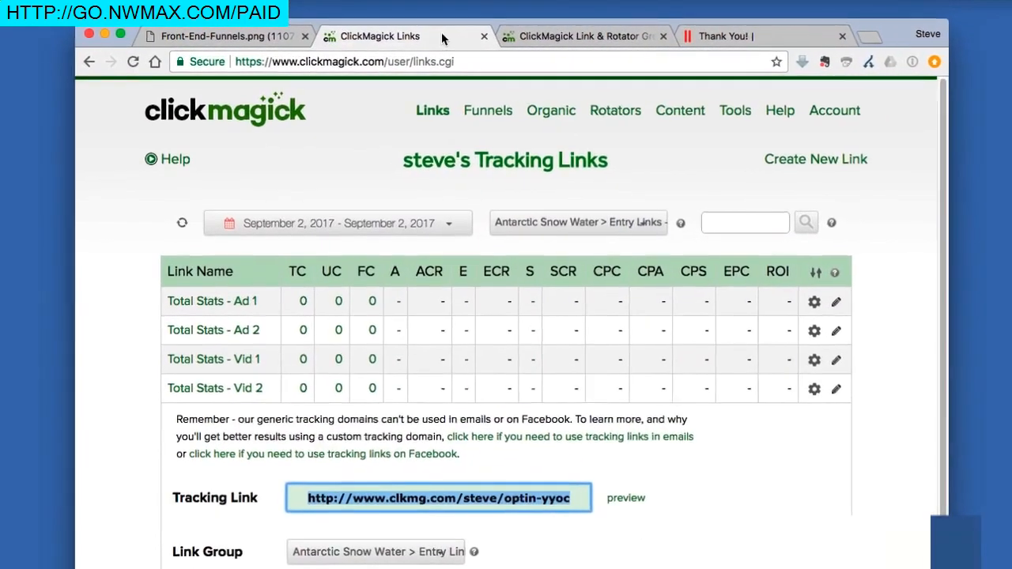
left_click(183, 169)
left_click(183, 225)
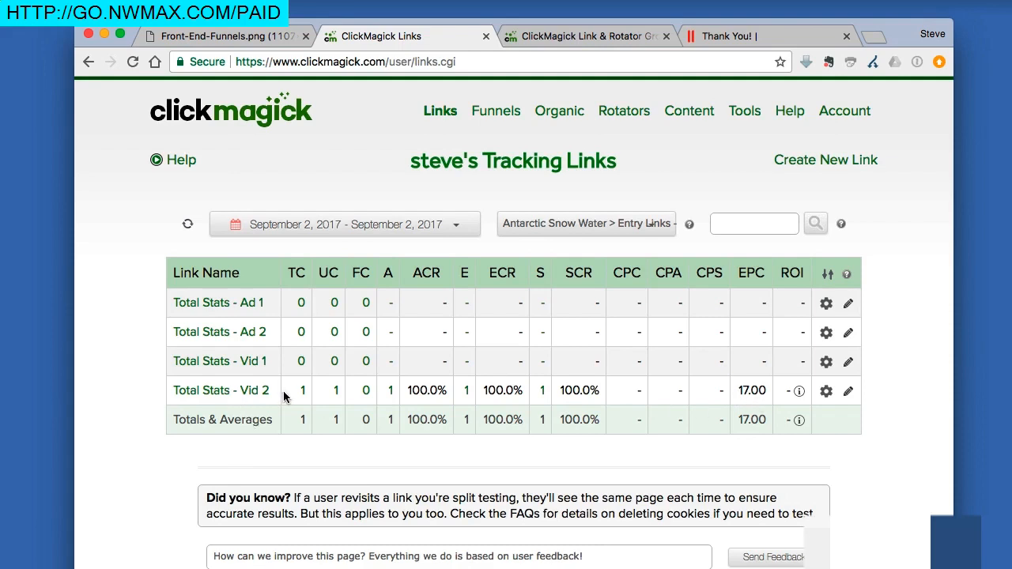
Compare the stats of the Antarctic Snow Water group with its Entry Links - ASW group, and return to the funnel diagram
left_click(532, 222)
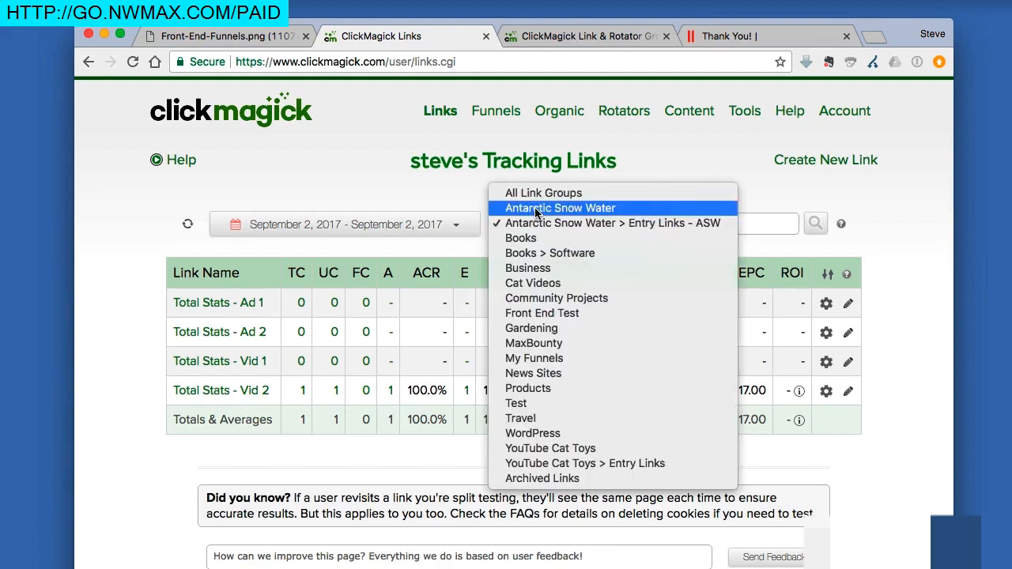
left_click(535, 209)
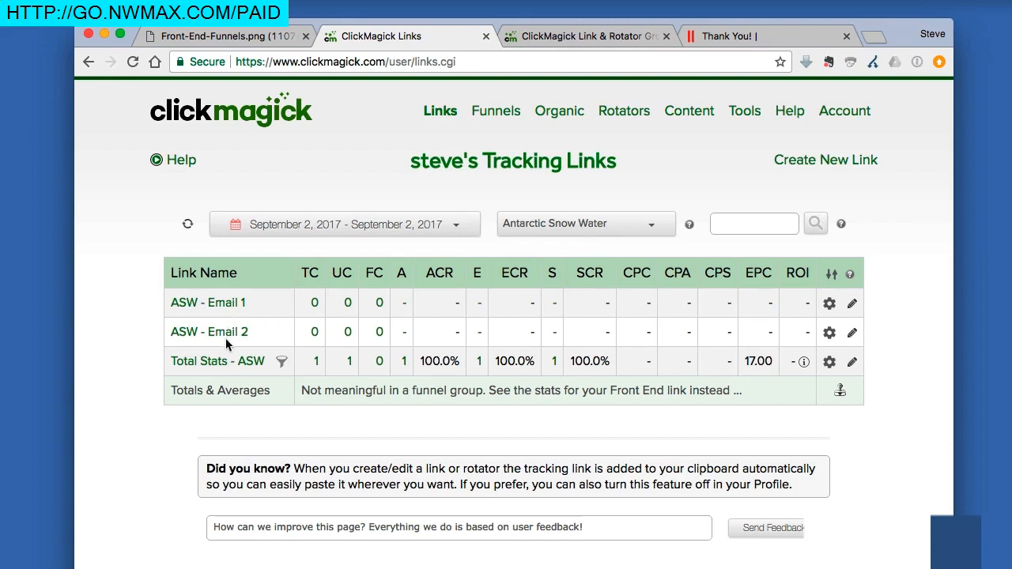
left_click(580, 225)
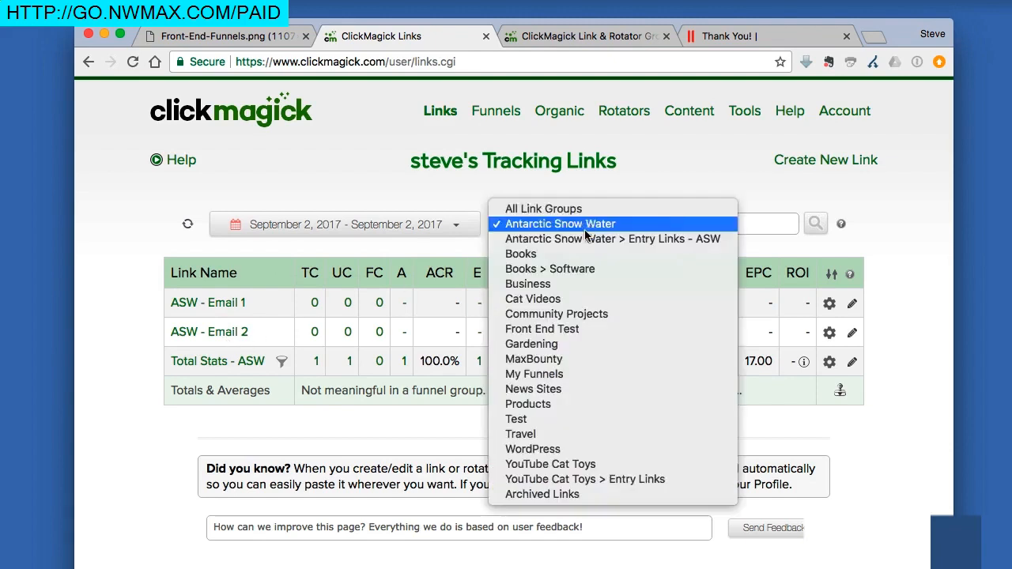
left_click(585, 239)
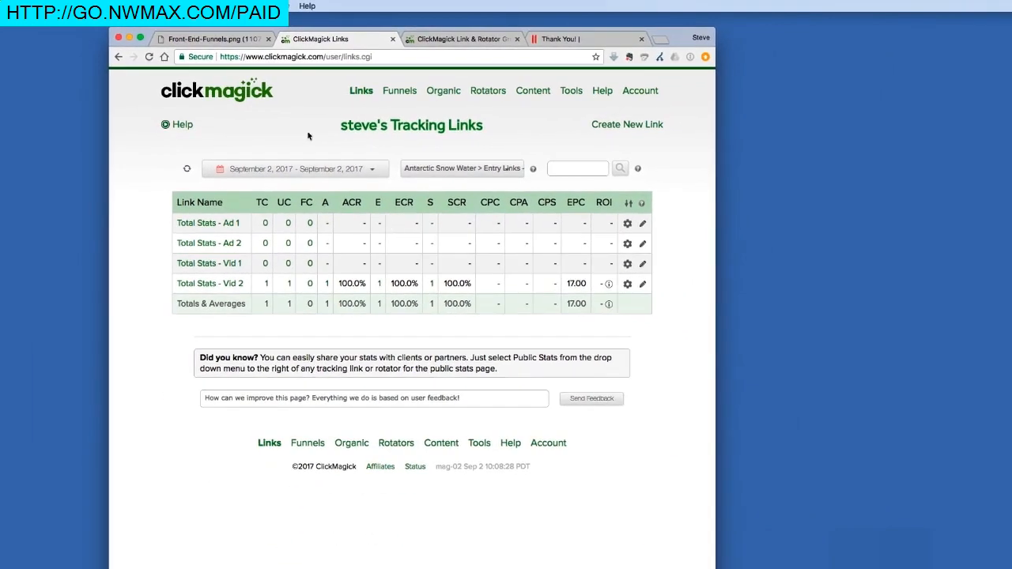
left_click(221, 39)
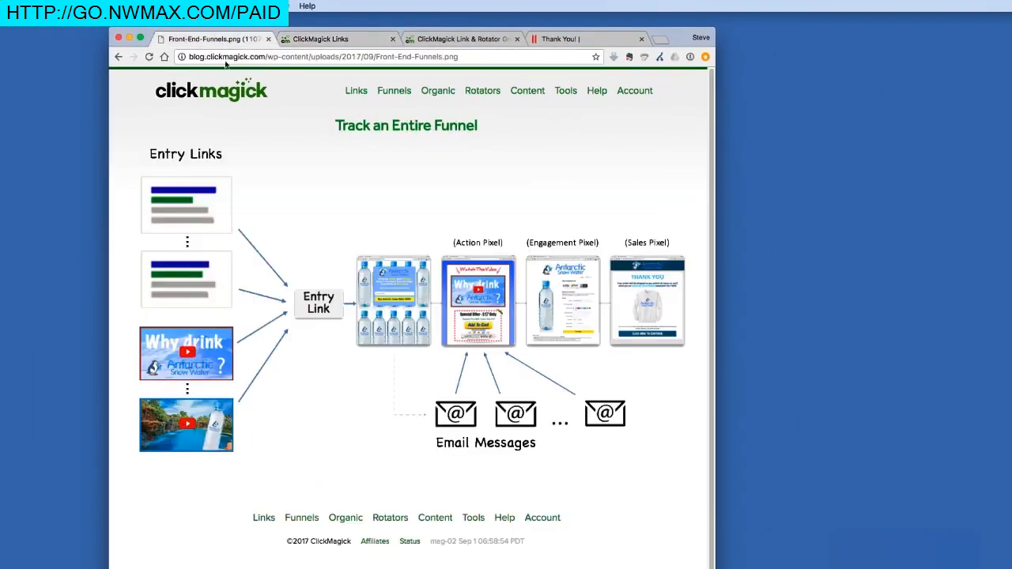